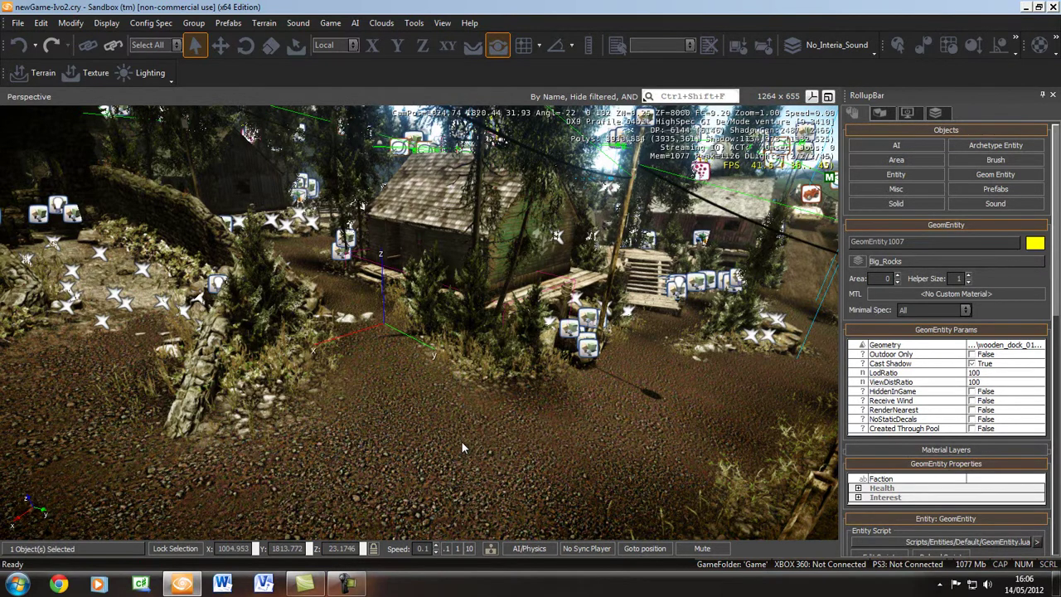
Open the Time Of Day editor with nothing selected in the scene and hide its advanced properties.
left_click(458, 439)
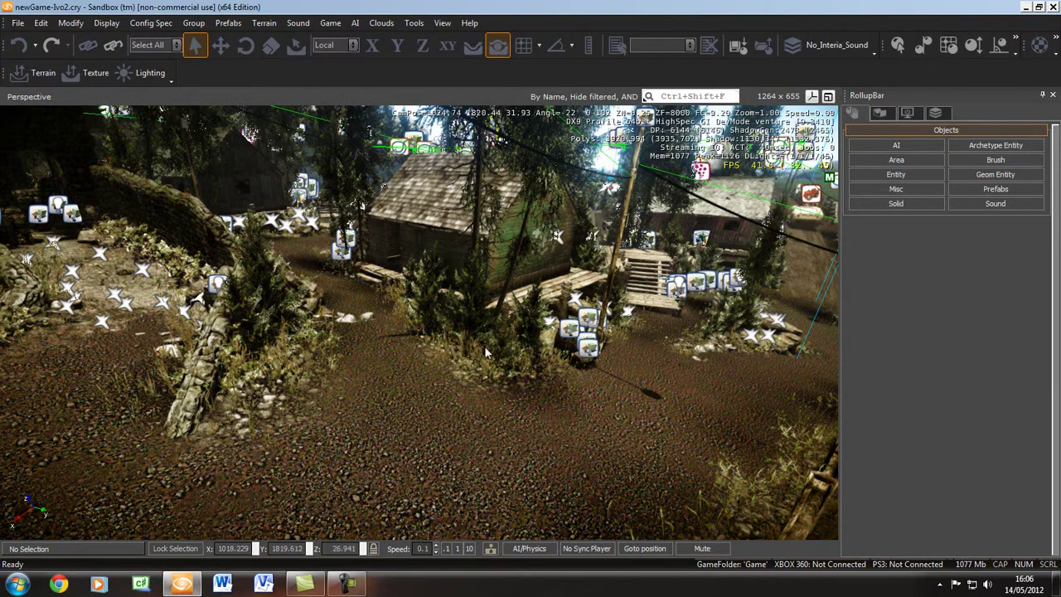
left_click(264, 22)
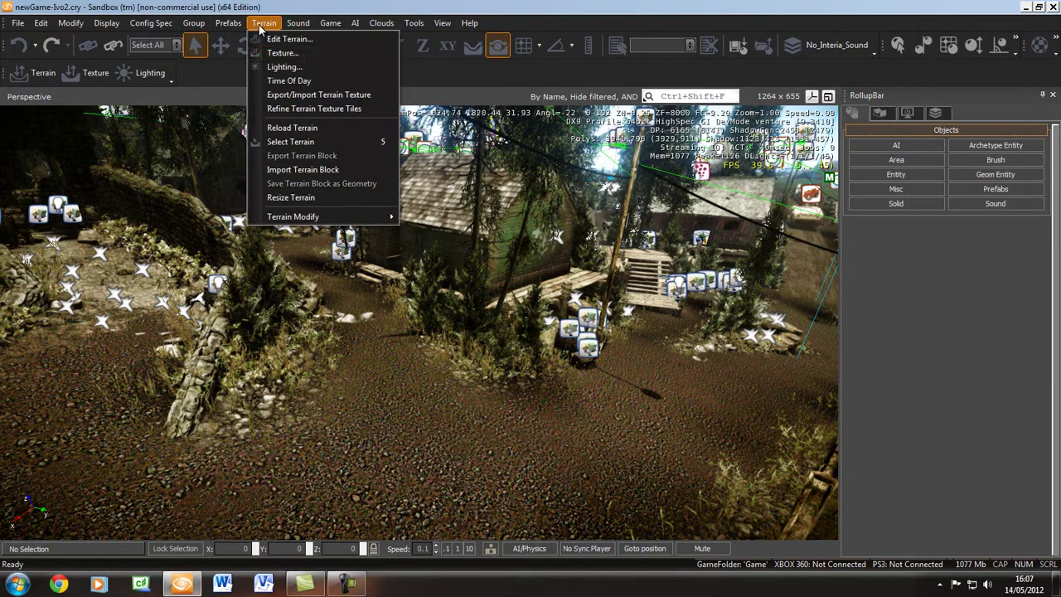
left_click(283, 81)
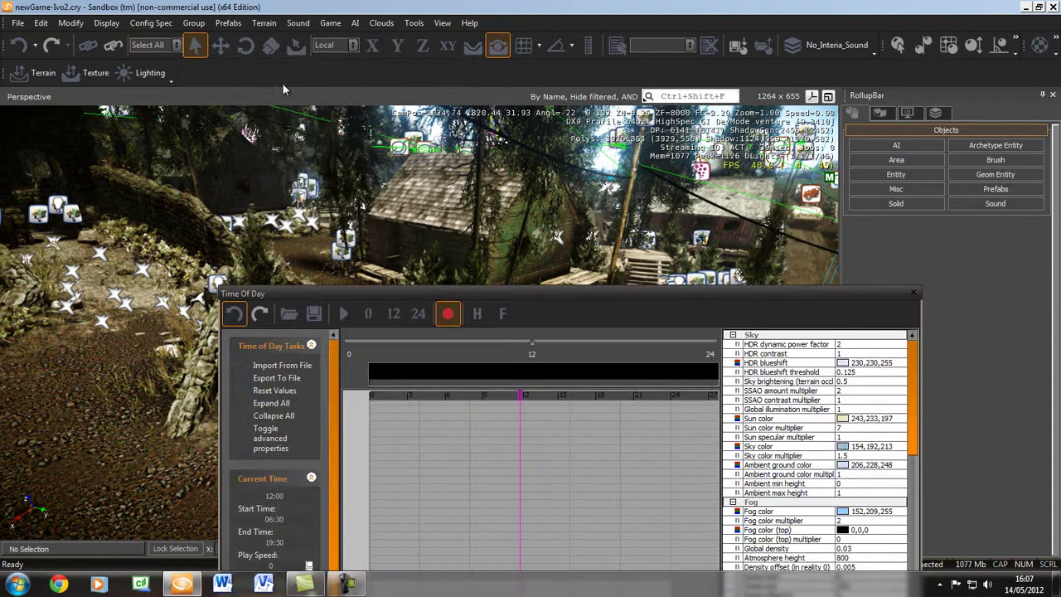
left_click_drag(537, 292, 485, 179)
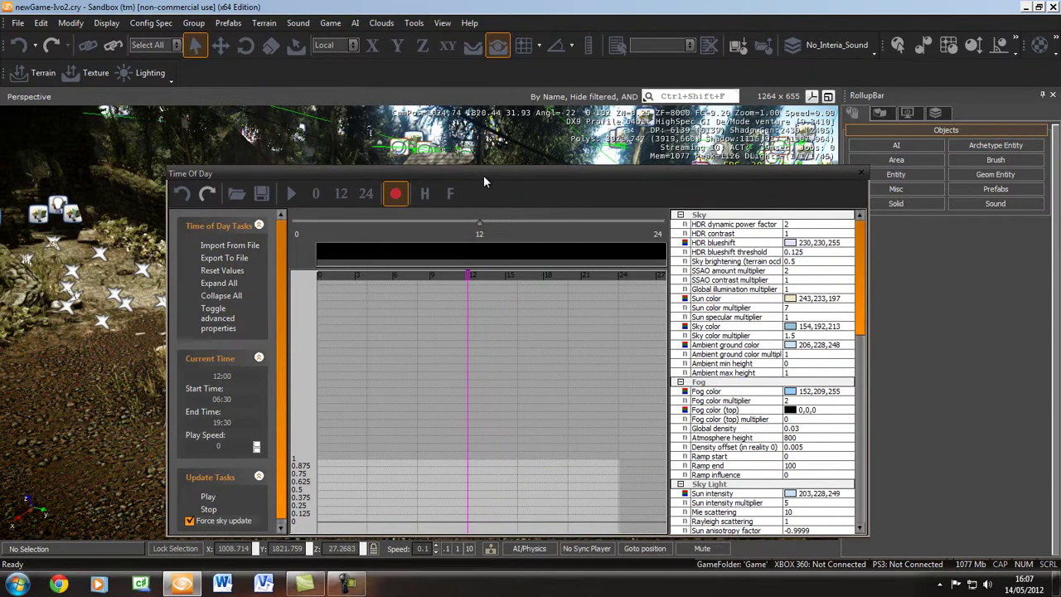
left_click(226, 326)
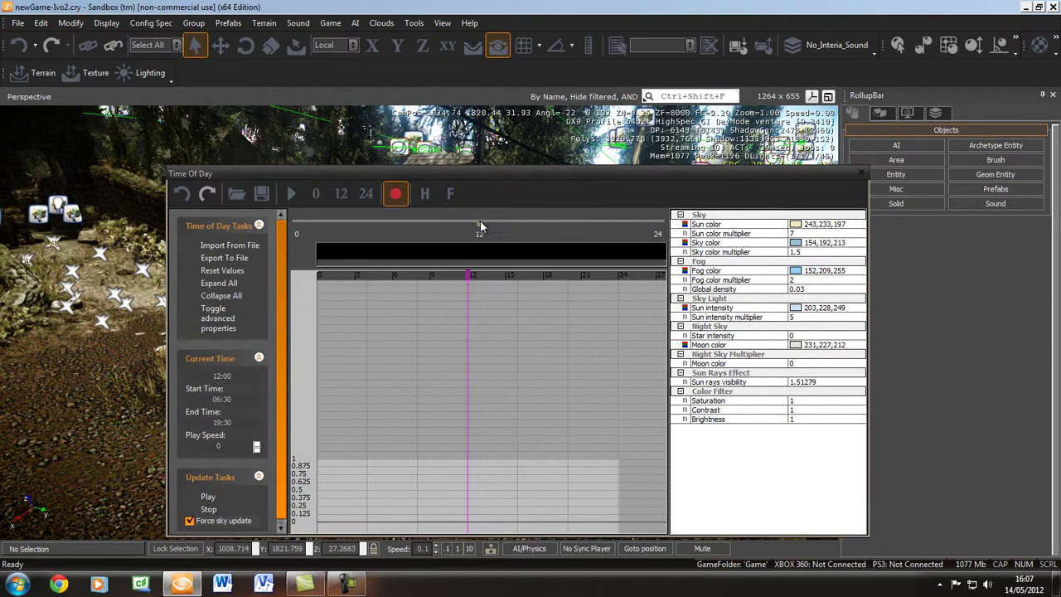
Scrub the time of day back to morning and forward to afternoon, ending at about 13:00, to preview the lighting.
left_click_drag(480, 228, 487, 228)
left_click_drag(507, 177, 756, 375)
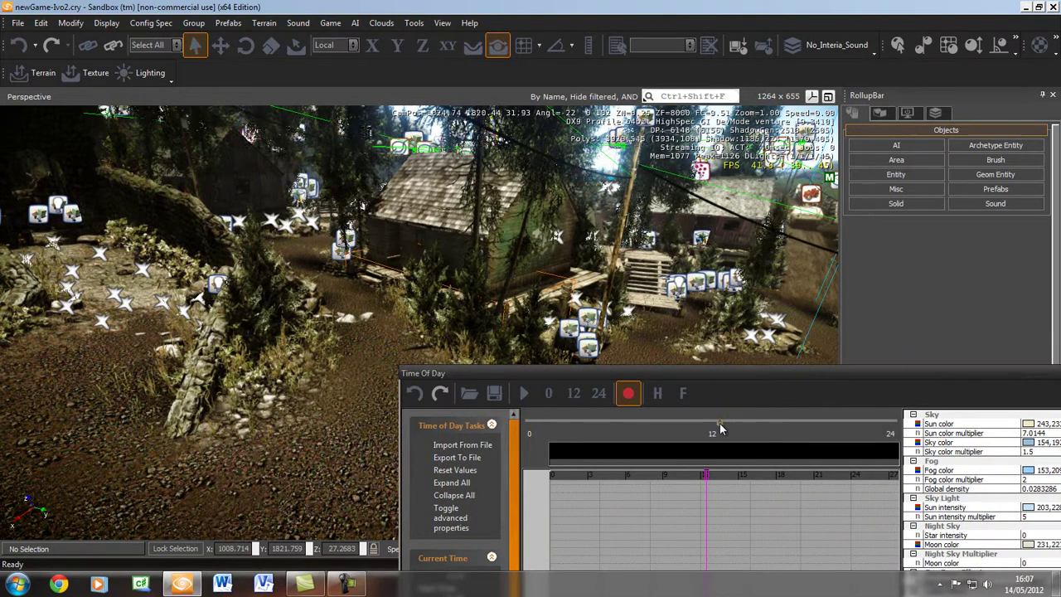
mouse_move(719, 428)
left_mouse_down()
mouse_move(543, 429)
mouse_move(640, 421)
left_mouse_up()
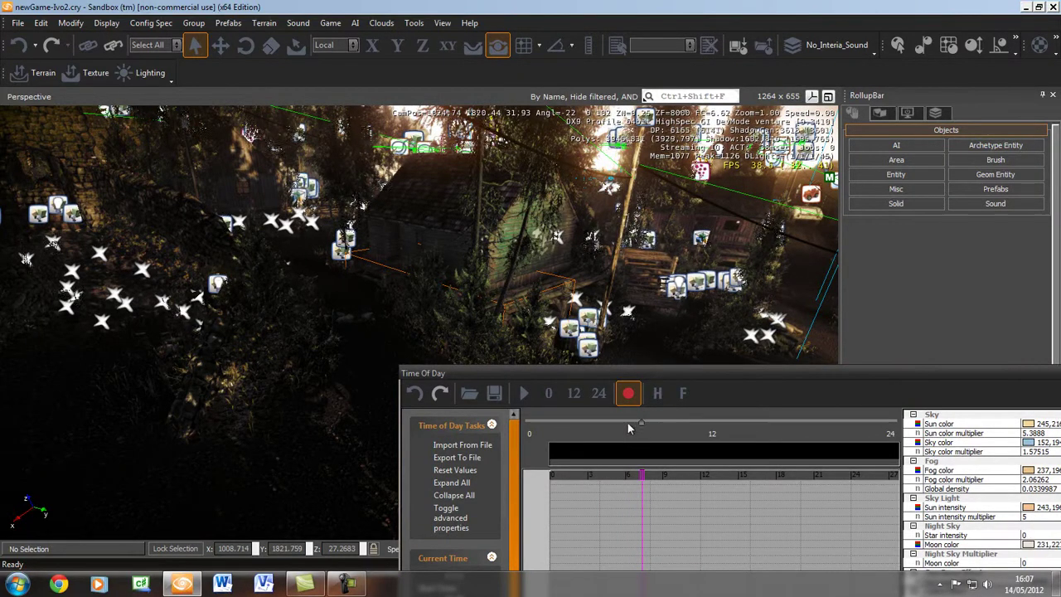
left_click_drag(638, 425, 770, 424)
right_click_drag(311, 439, 302, 437)
key("s")
mouse_move(770, 423)
left_mouse_down()
mouse_move(845, 426)
mouse_move(728, 426)
left_mouse_up()
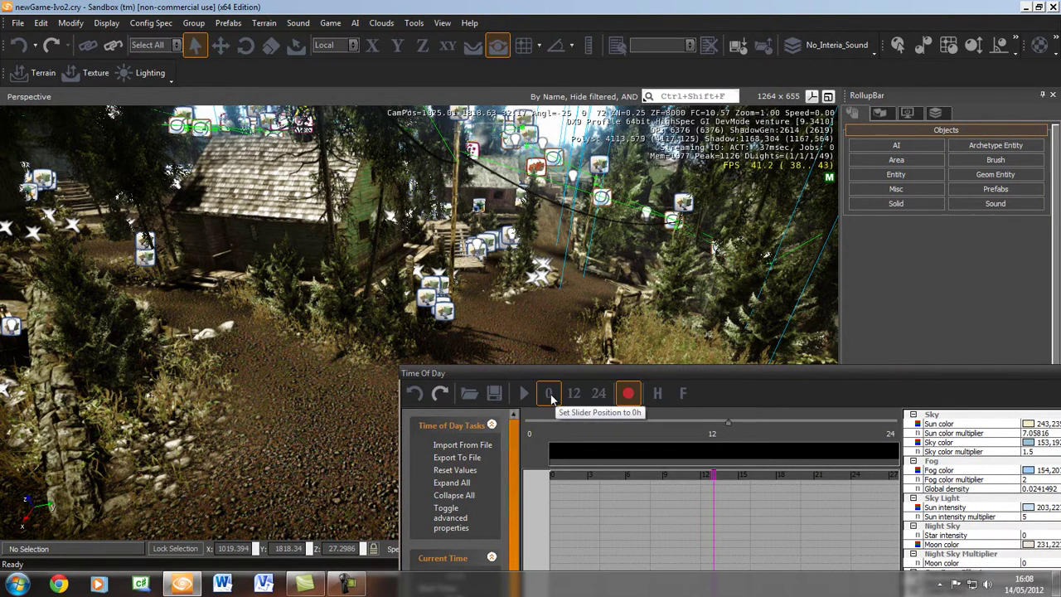
Preview the scene lighting at the 0h, 12h and 24h presets, and return the time to 12h.
left_click(548, 394)
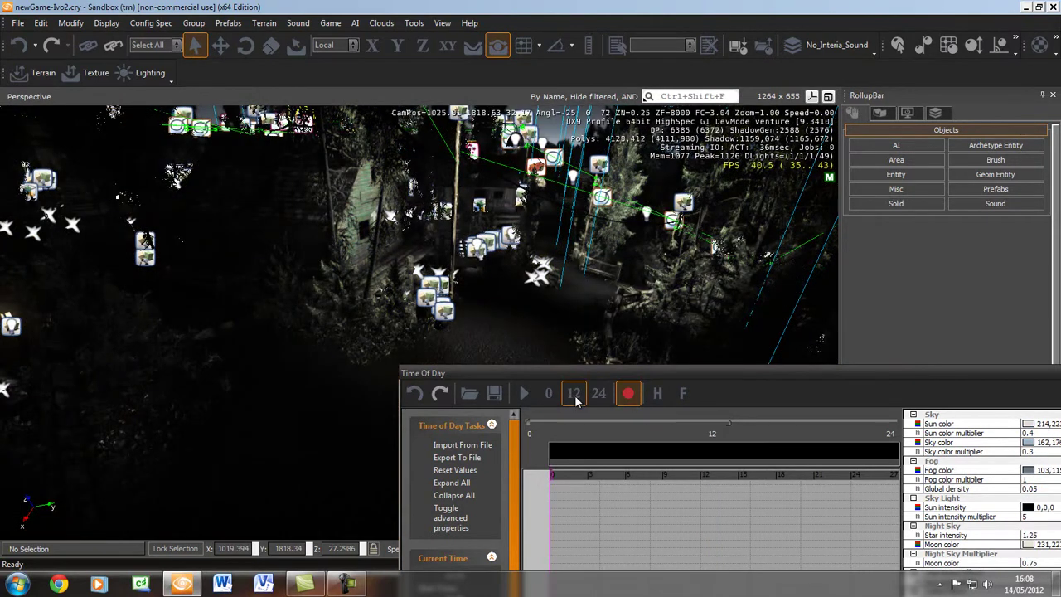
left_click(574, 395)
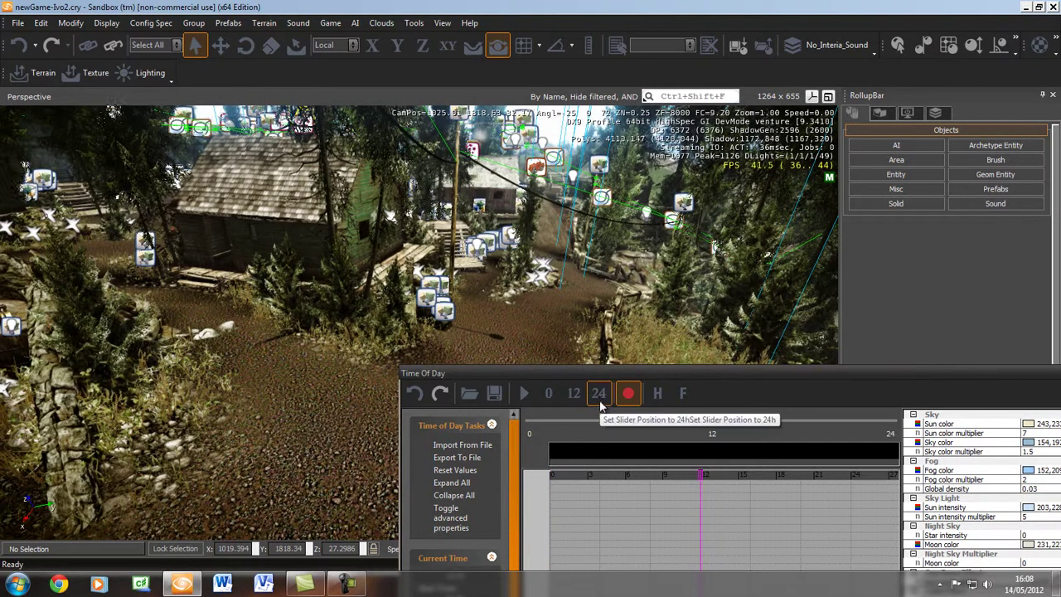
left_click(598, 394)
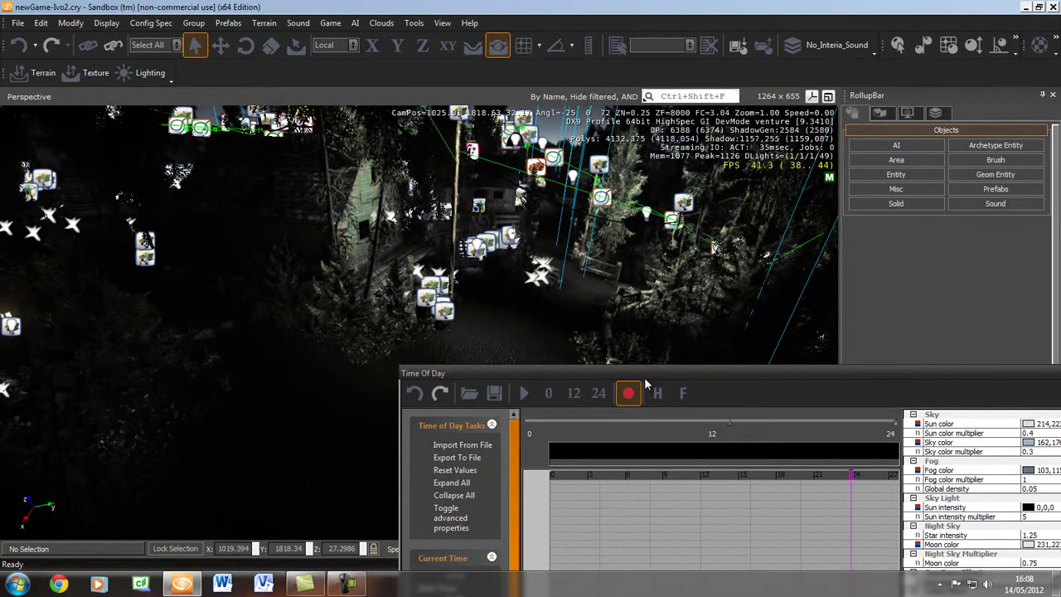
mouse_move(644, 379)
left_mouse_down()
mouse_move(646, 368)
mouse_move(644, 384)
left_mouse_up()
left_click(582, 404)
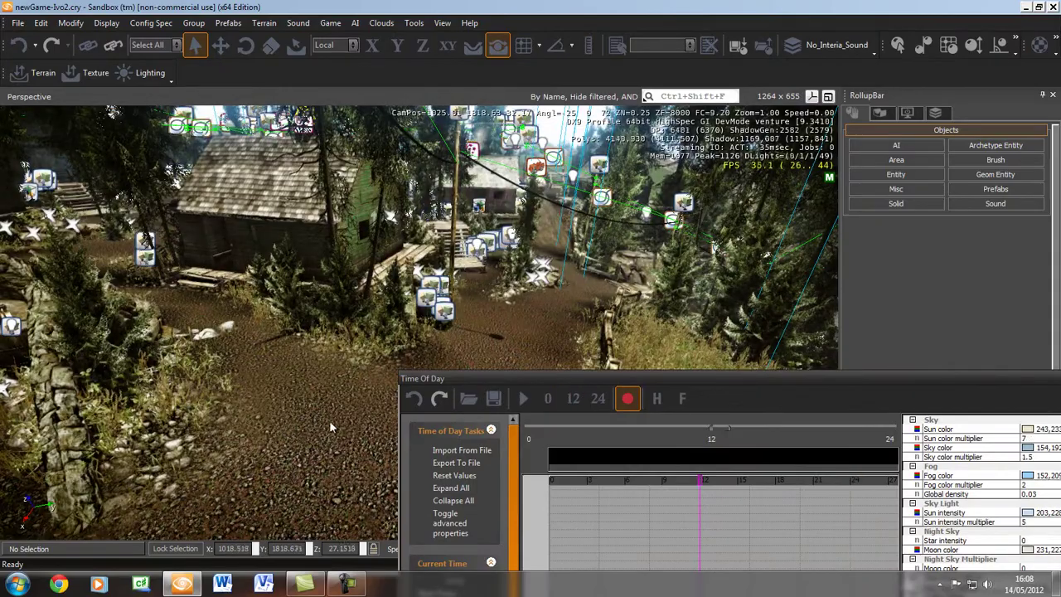
Set the play speed to 1, play the day cycle while watching the lighting around the cabin, and stop it.
right_click_drag(329, 430, 328, 428)
key("w")
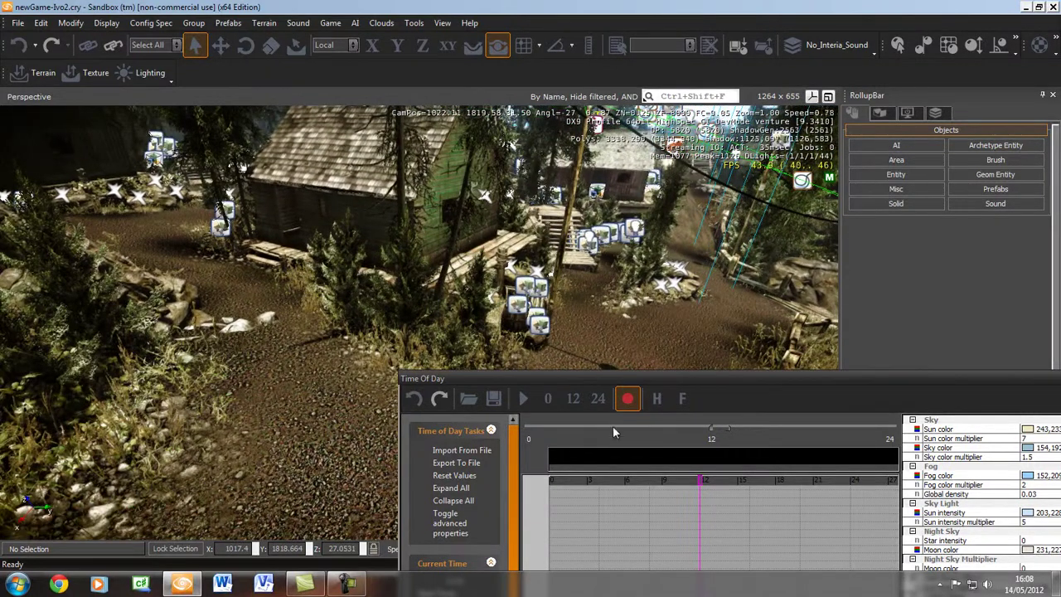
left_click_drag(639, 384, 774, 186)
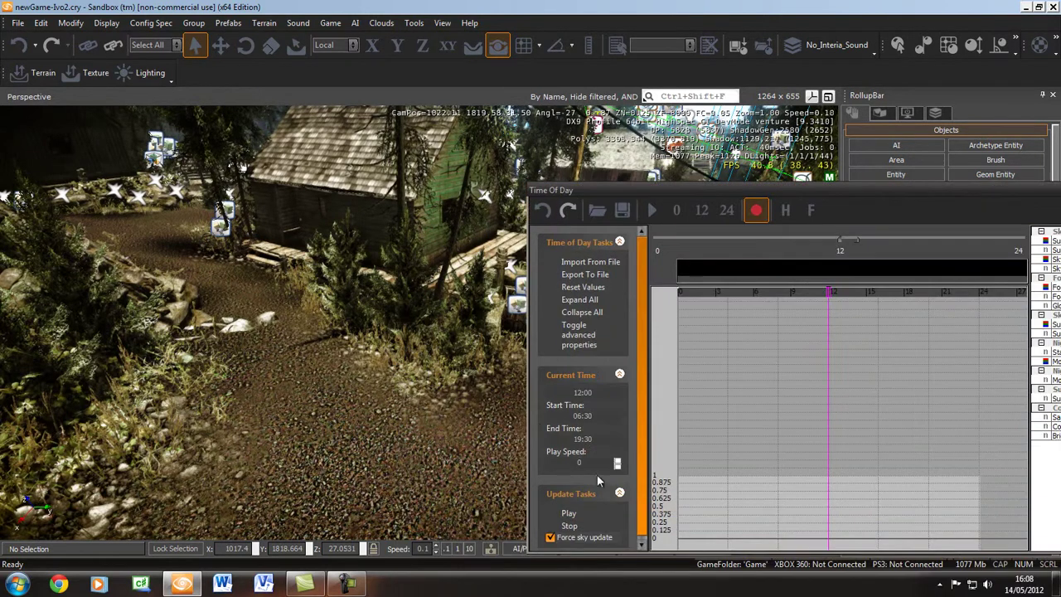
left_click_drag(702, 189, 849, 154)
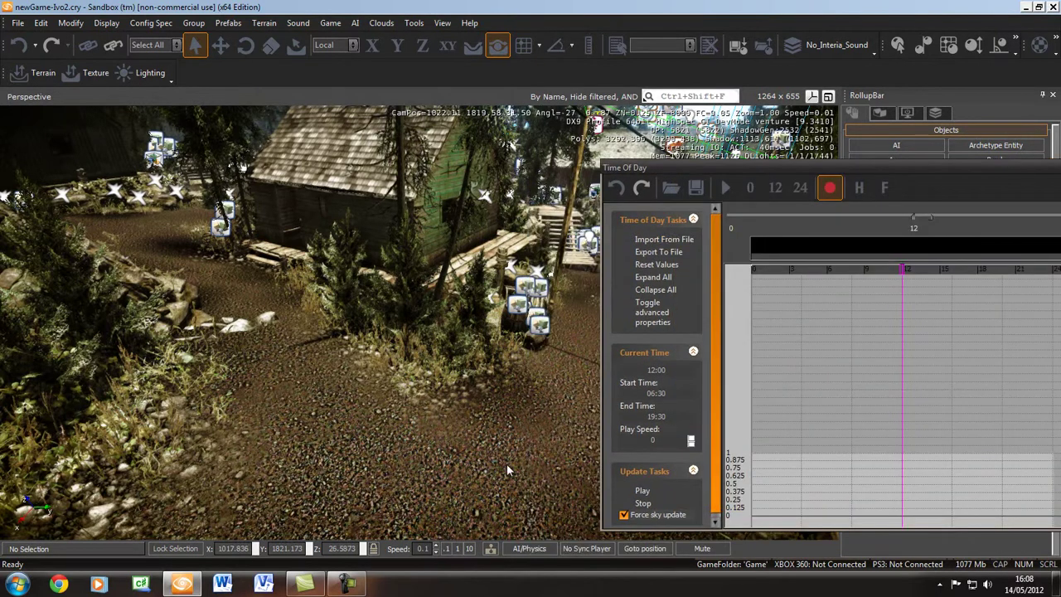
right_click_drag(462, 465, 454, 465)
key("w")
key("s")
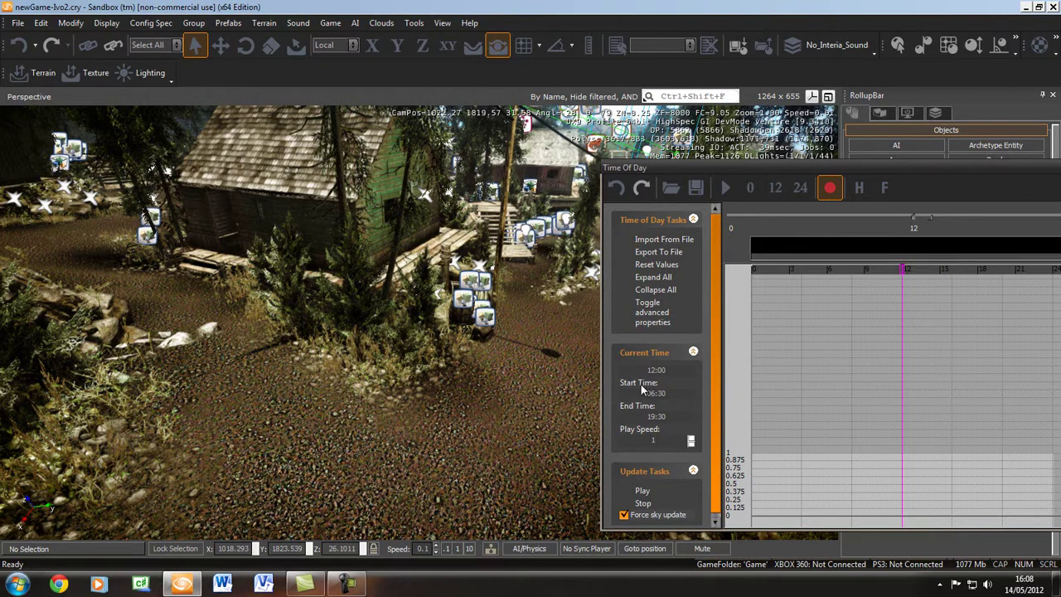
left_click(726, 189)
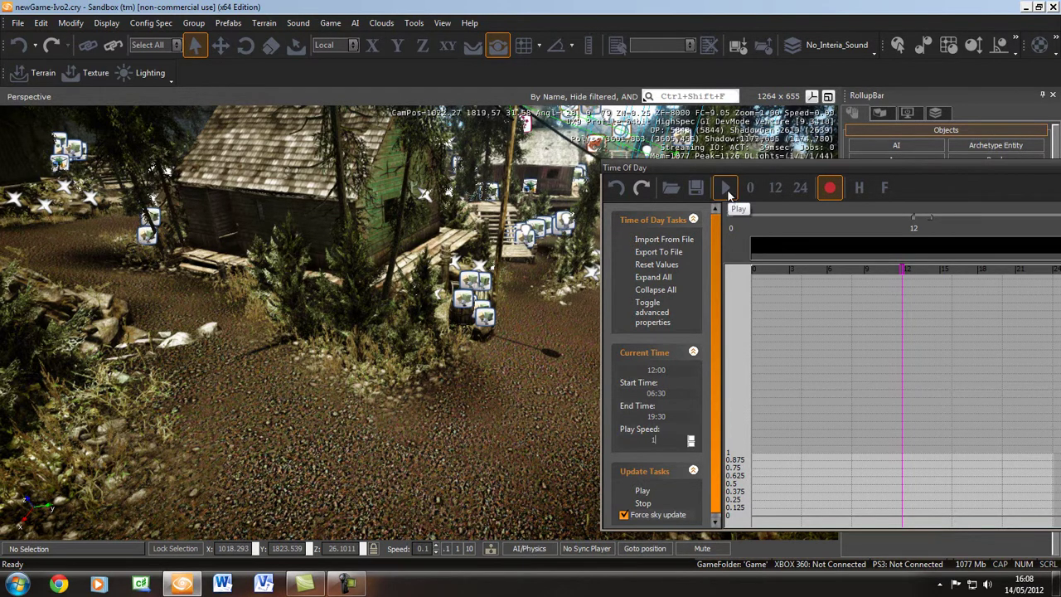
right_click_drag(432, 420, 440, 449)
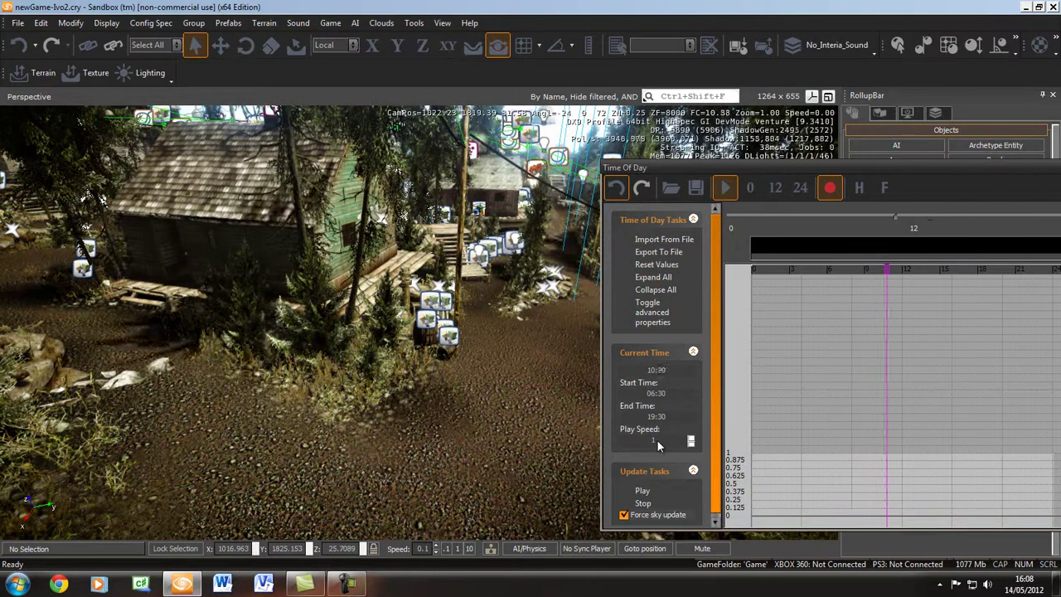
left_click(723, 189)
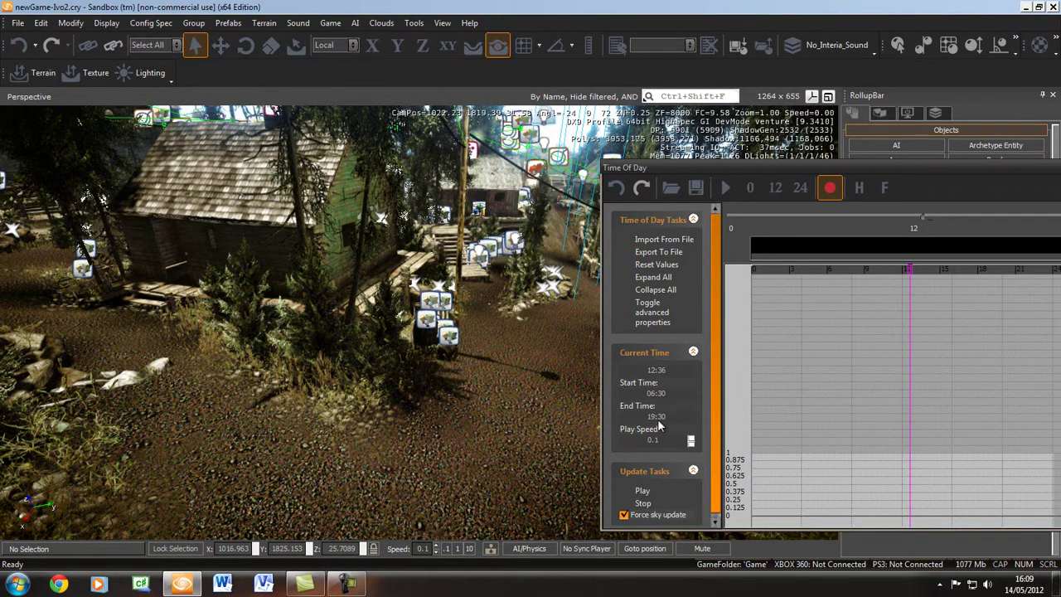
Set the play speed to 0.1 and play the day cycle, keeping the editor clear of the cabin view.
left_click_drag(928, 177, 639, 315)
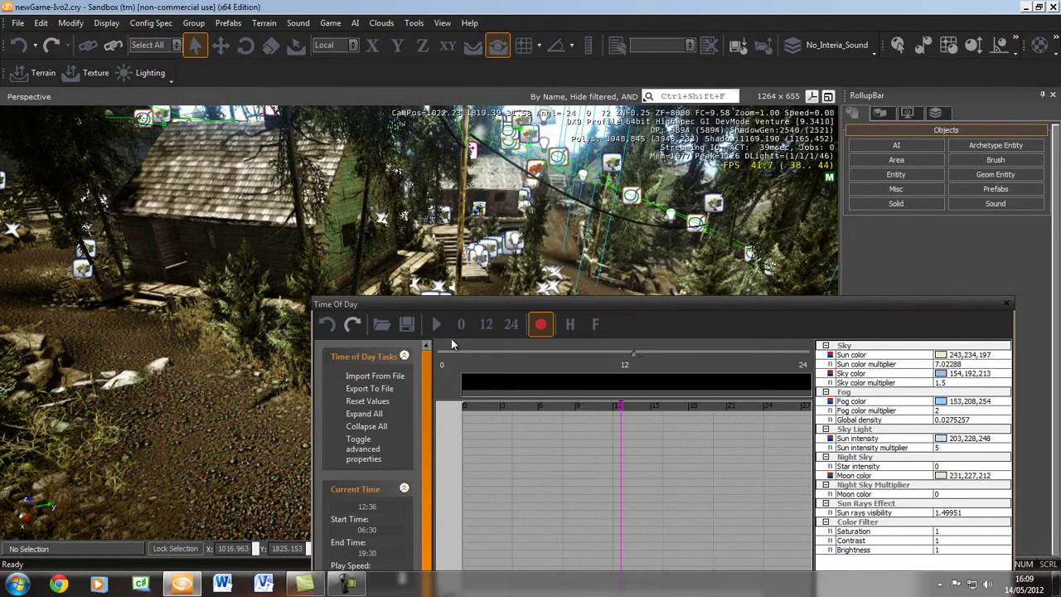
left_click_drag(509, 301, 535, 364)
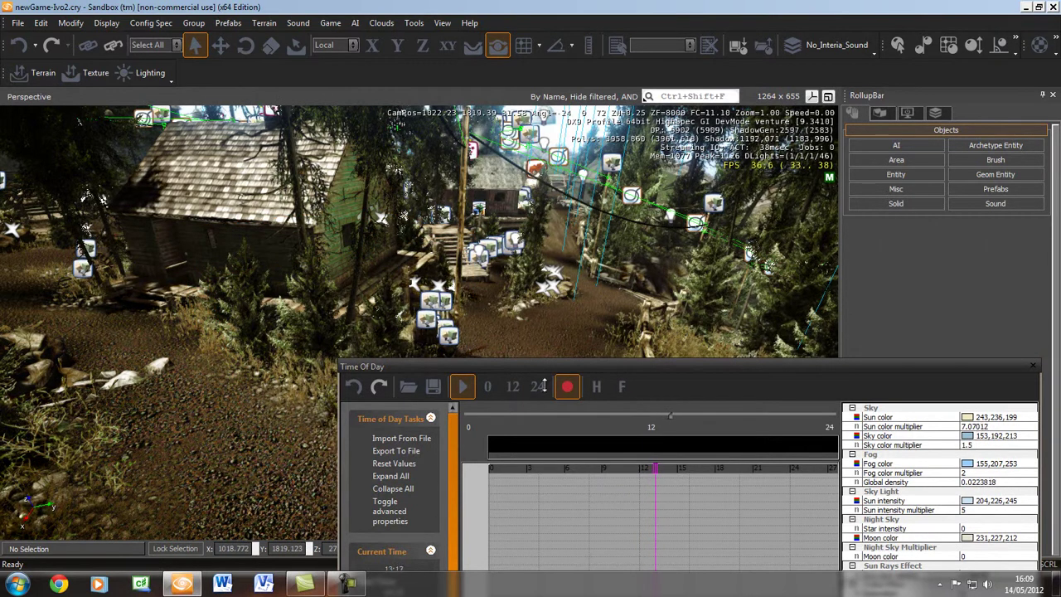
left_click_drag(548, 362, 550, 353)
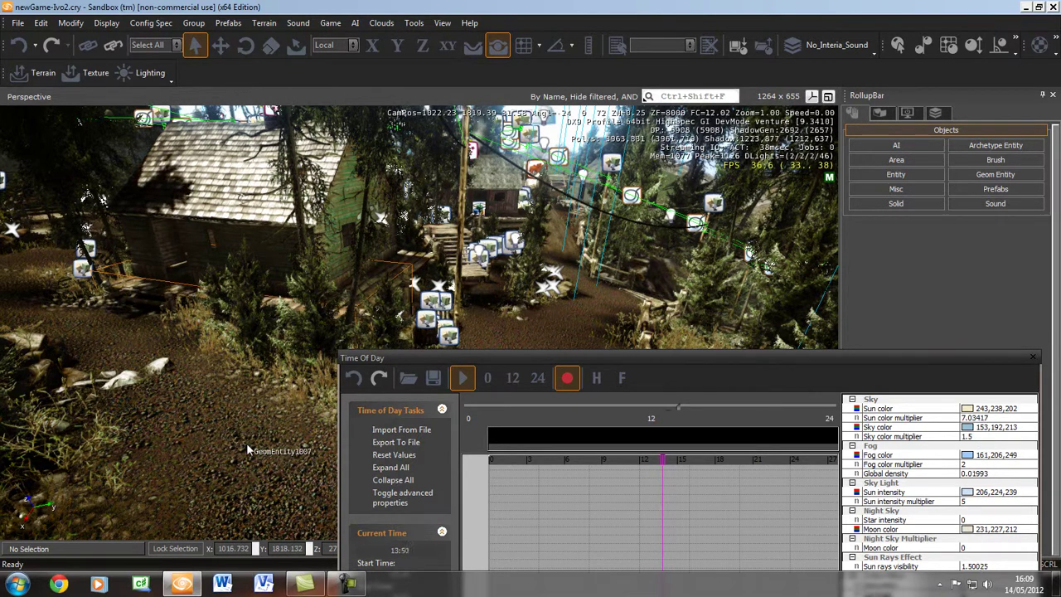
left_click_drag(504, 357, 776, 172)
right_click_drag(387, 442, 331, 445)
Set the play speed to 0.0001 and play the day cycle while watching the shadows on the ground.
left_click(684, 429)
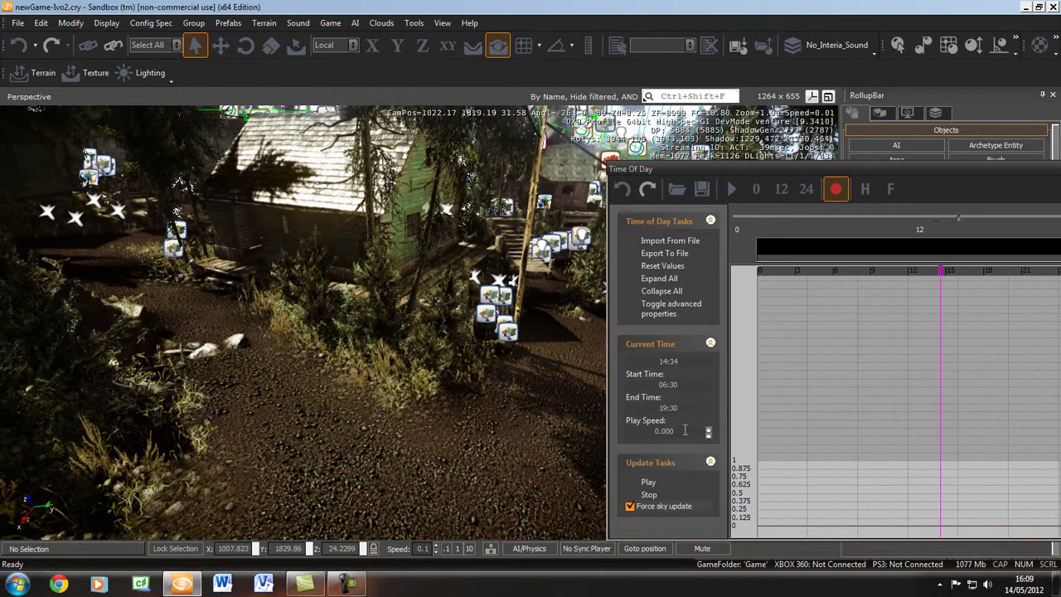
left_click(731, 189)
mouse_move(464, 458)
right_mouse_down()
mouse_move(472, 460)
mouse_move(464, 458)
right_mouse_up()
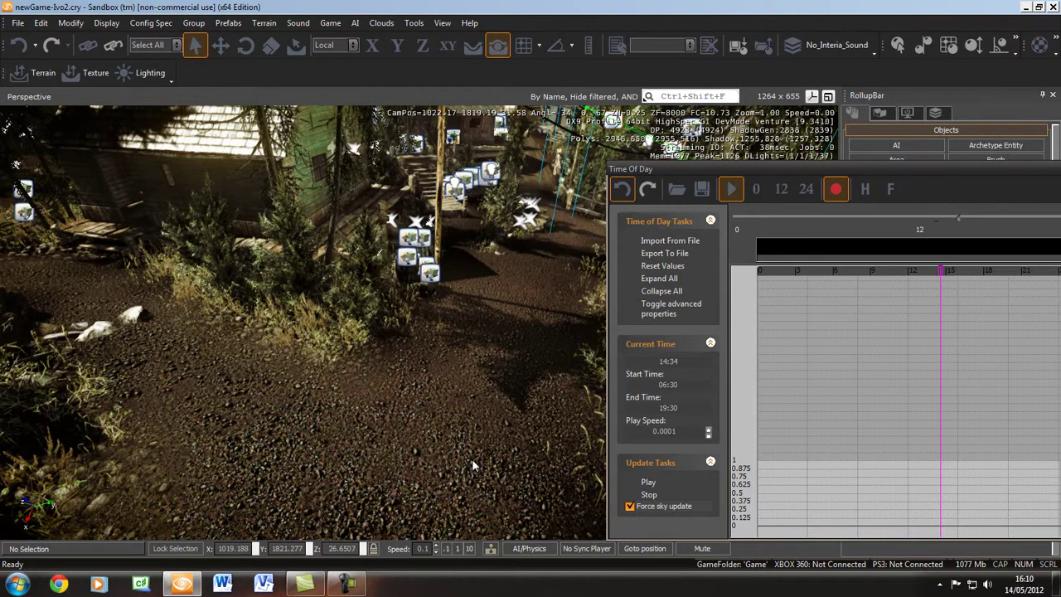
right_click_drag(477, 464, 476, 464)
right_click_drag(476, 464, 475, 457)
Set the play speed to 0 and reposition the Time Of Day editor so all its parameters are visible.
left_click_drag(844, 168, 579, 177)
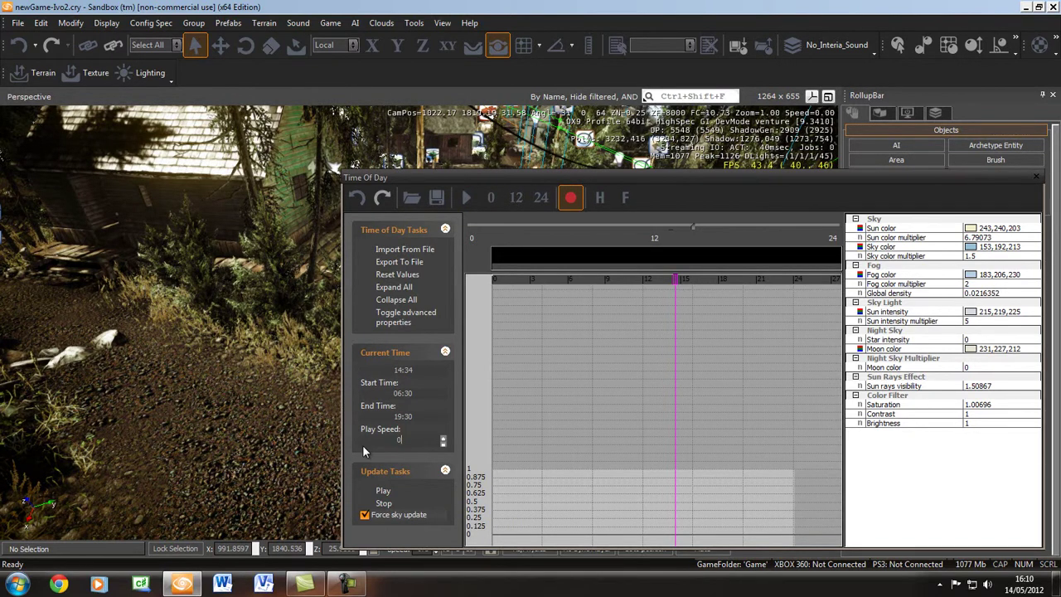
left_click_drag(733, 175, 586, 203)
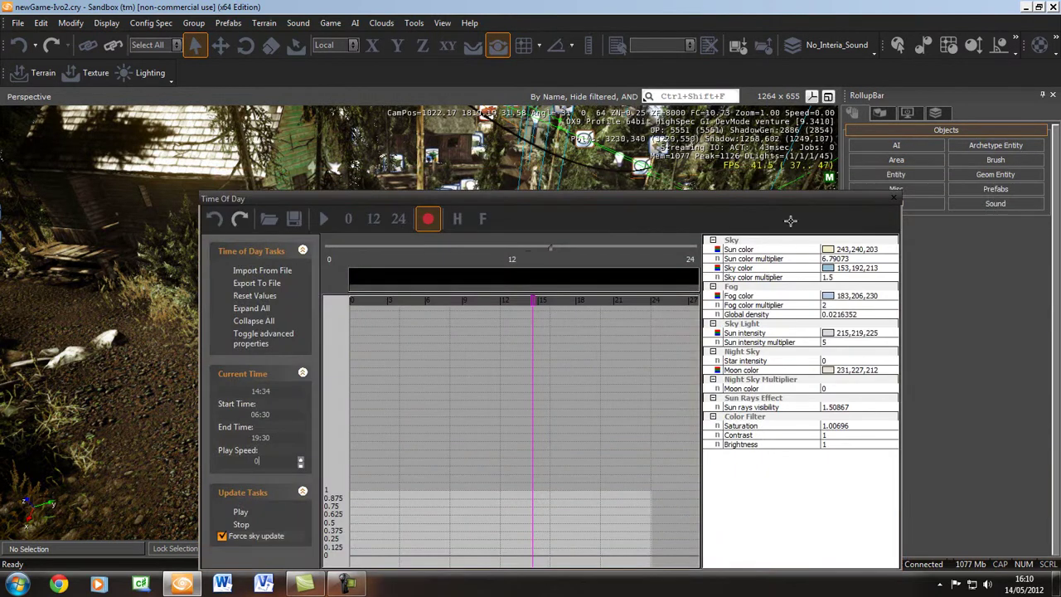
left_click_drag(764, 199, 722, 204)
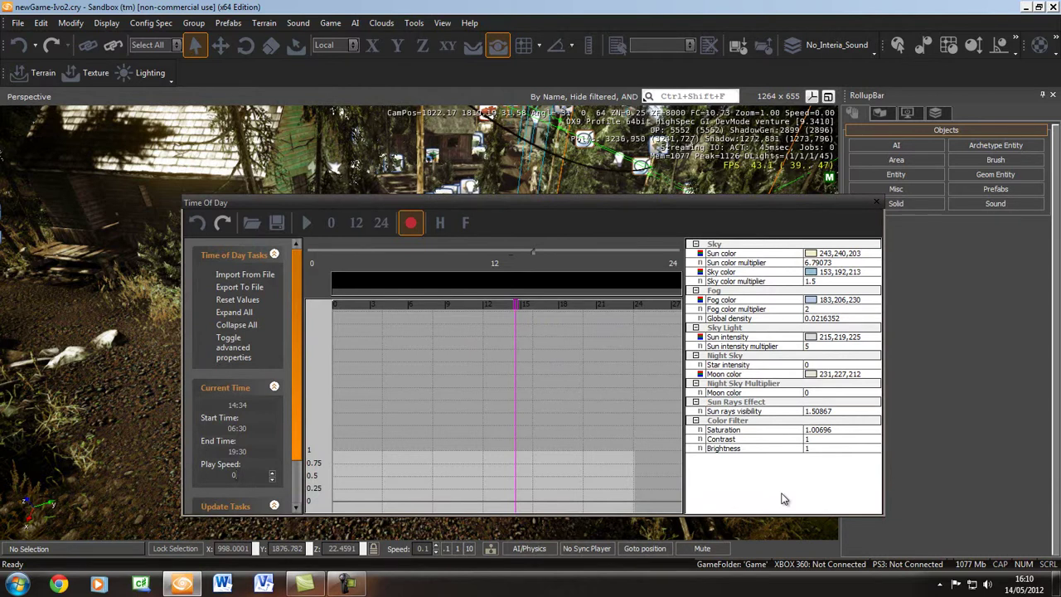
Show the advanced time-of-day properties and browse through the parameter list.
left_click(246, 349)
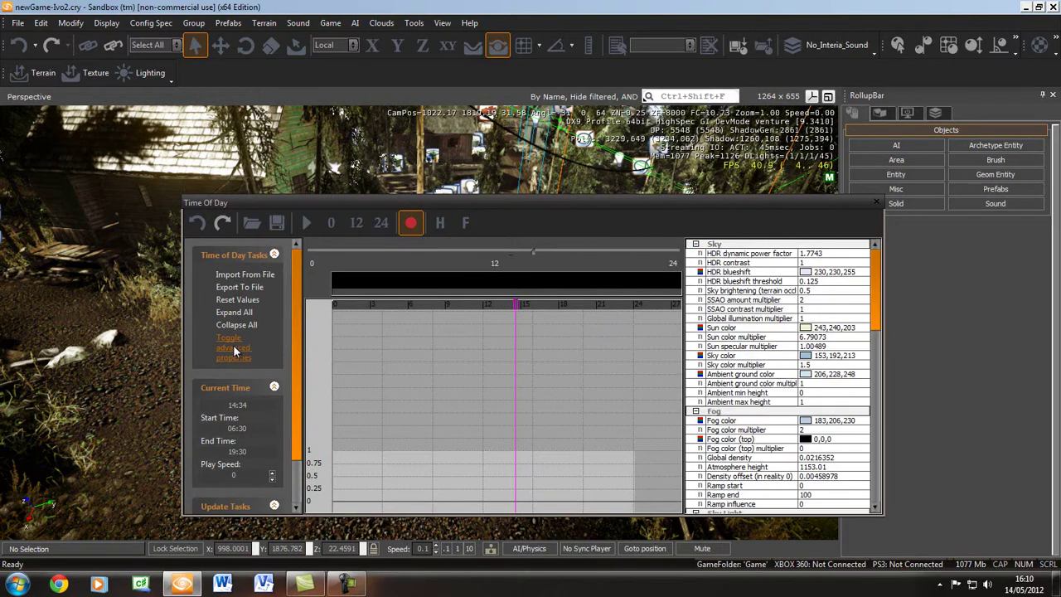
mouse_move(879, 311)
left_mouse_down()
mouse_move(881, 475)
mouse_move(882, 291)
left_mouse_up()
left_click_drag(807, 196, 867, 168)
left_click_drag(892, 271, 902, 243)
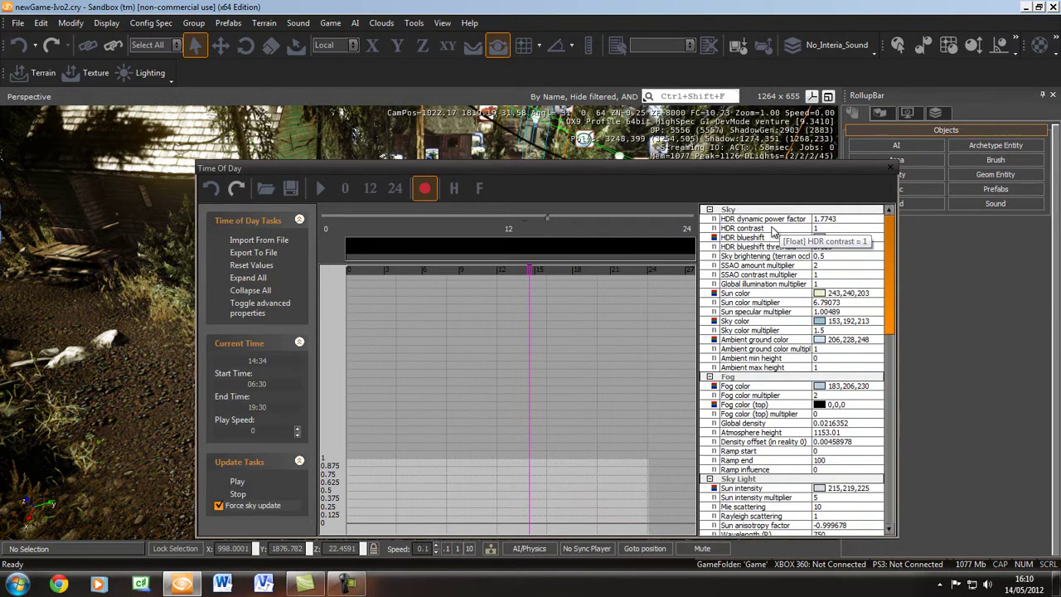
Try different HDR dynamic power factor values, up to 3.289, while checking the effect on the forest path.
left_click_drag(838, 166, 842, 329)
left_click(882, 374)
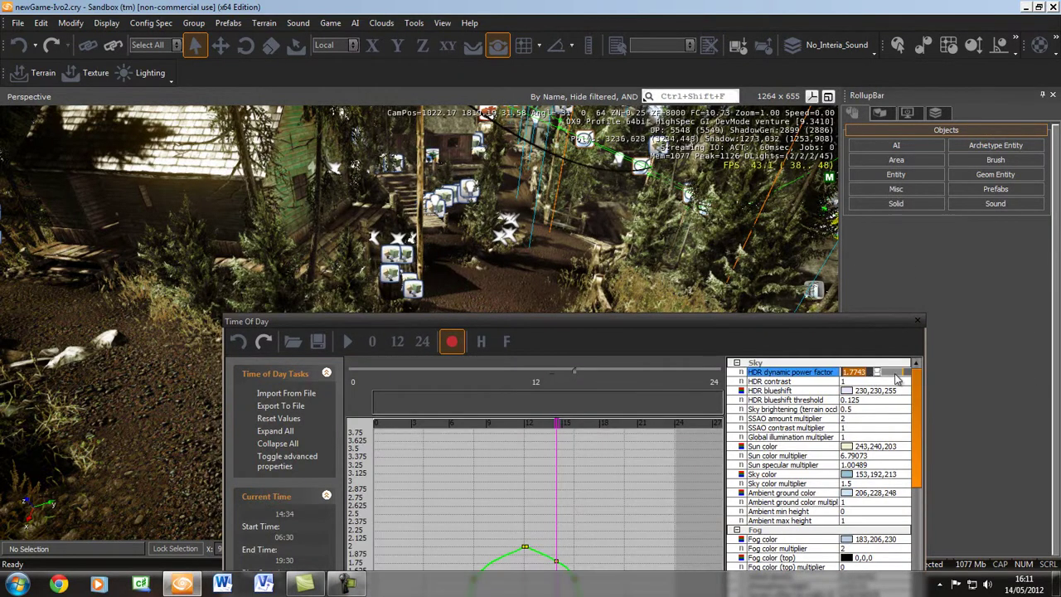
left_click(889, 374)
left_click_drag(889, 377, 880, 372)
key("w")
mouse_move(527, 271)
right_mouse_down()
mouse_move(519, 263)
mouse_move(526, 279)
right_mouse_up()
left_click_drag(893, 377, 912, 377)
right_click_drag(468, 281, 469, 280)
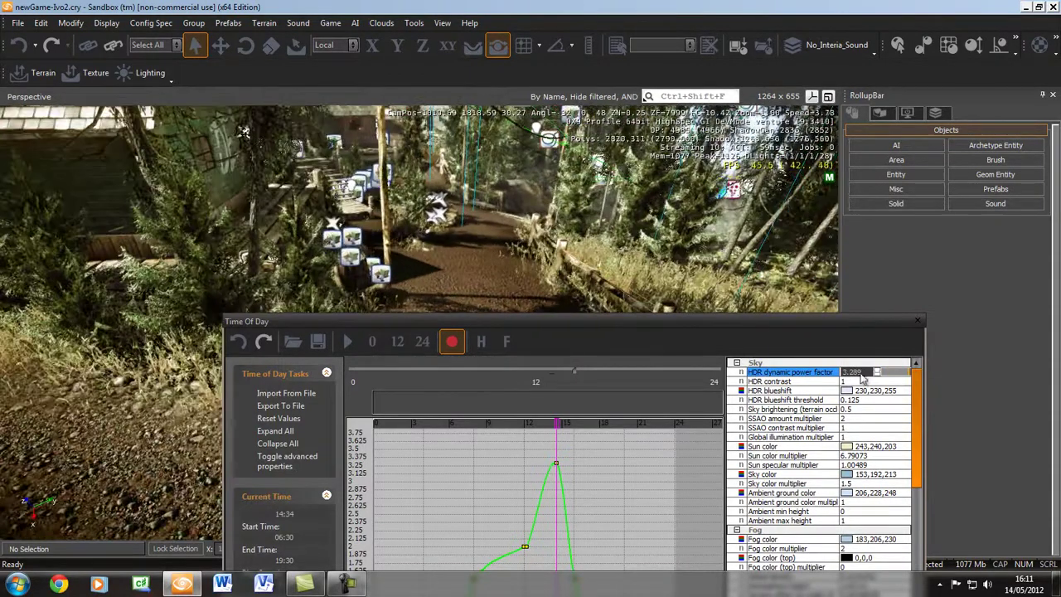
Set the HDR dynamic power factor to 2 and check the scene.
type("2")
key("Return")
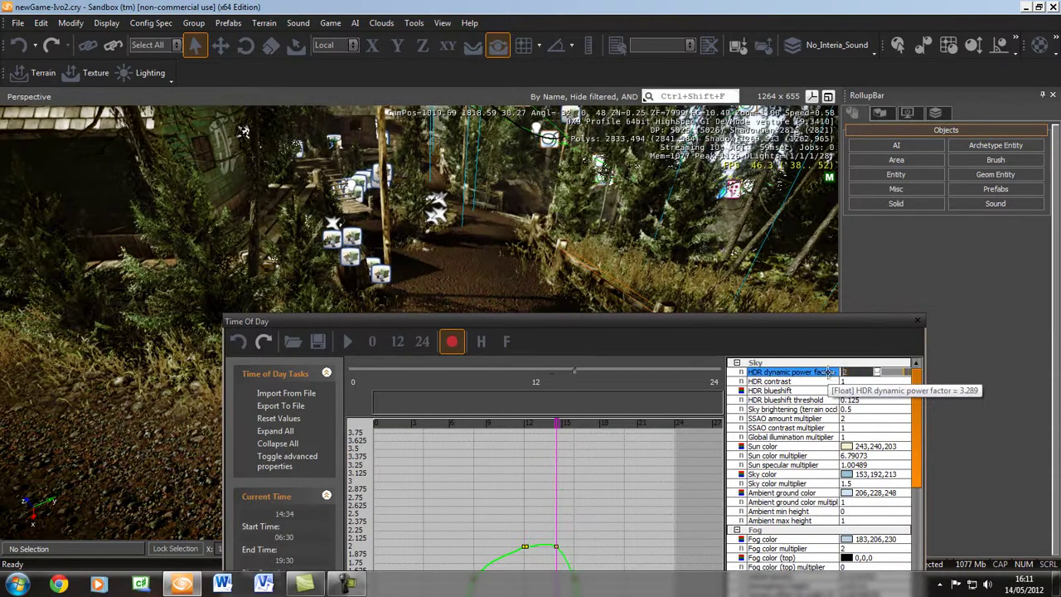
right_click_drag(414, 278, 438, 275)
Try HDR contrast values of 1.733 and 1.156 on the scene, and return the contrast to 1.
left_click(864, 382)
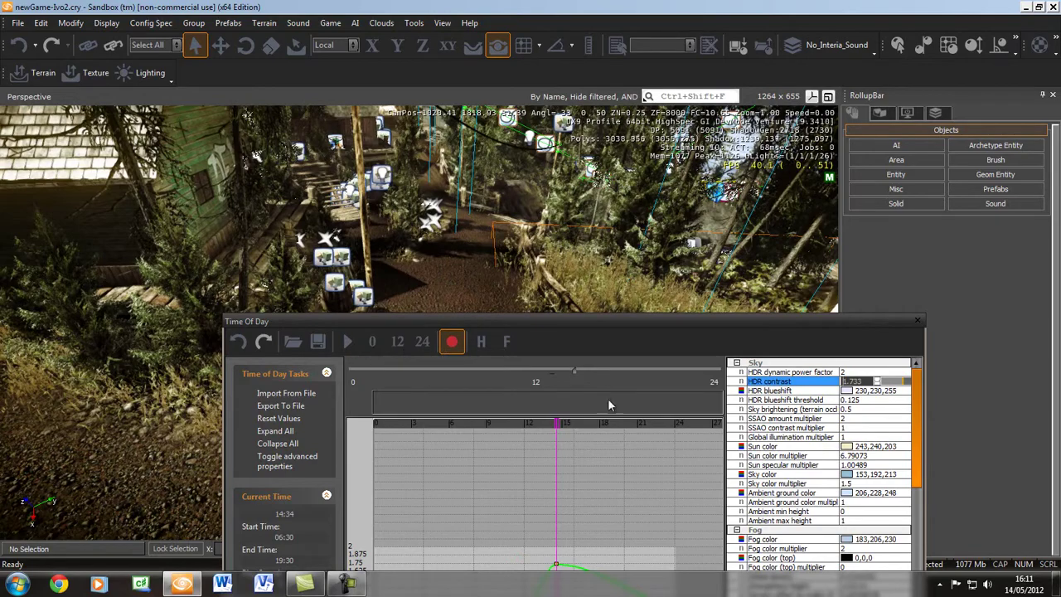
key("w")
right_click_drag(460, 279, 462, 284)
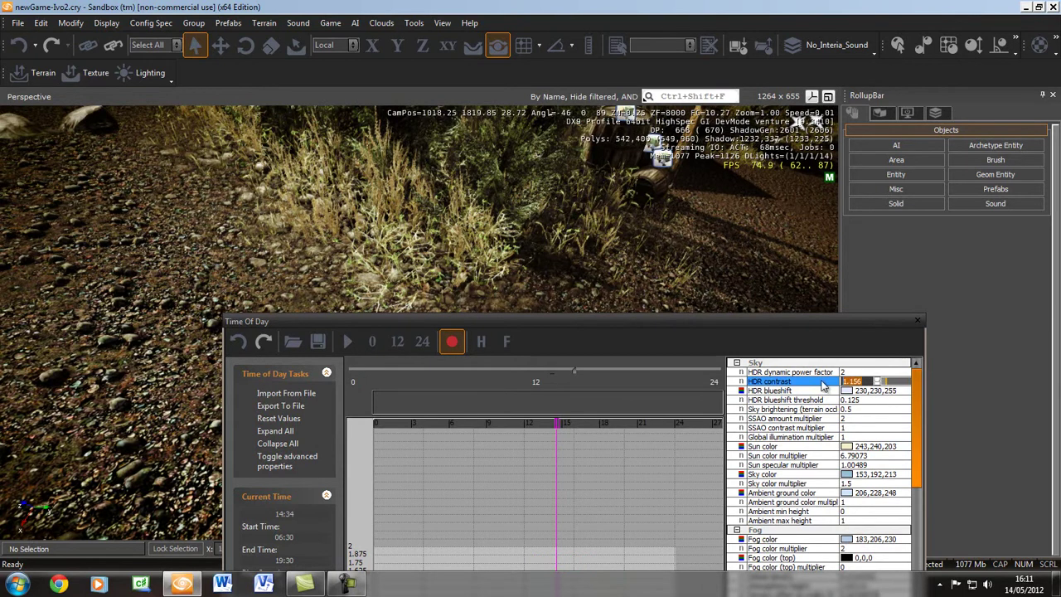
key("ctrl+z")
mouse_move(884, 388)
left_mouse_down()
mouse_move(895, 391)
mouse_move(867, 391)
mouse_move(892, 396)
mouse_move(878, 398)
left_mouse_up()
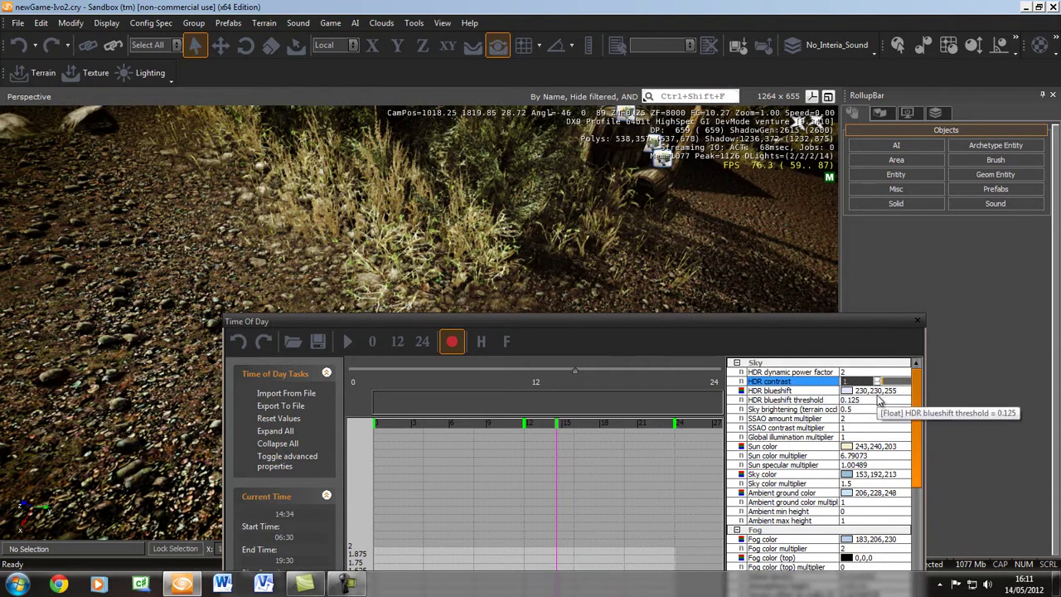
Try lowering the SSAO amount multiplier to 0.444 while checking the shading along the forest path.
left_click(815, 418)
right_click_drag(437, 285, 438, 286)
key("w")
key("d")
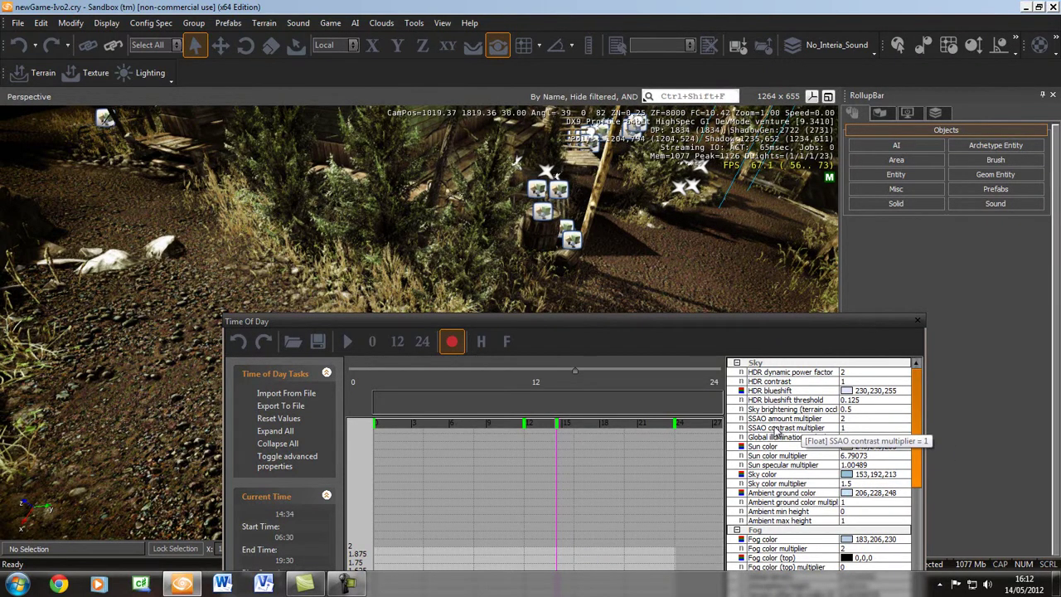
left_click(861, 419)
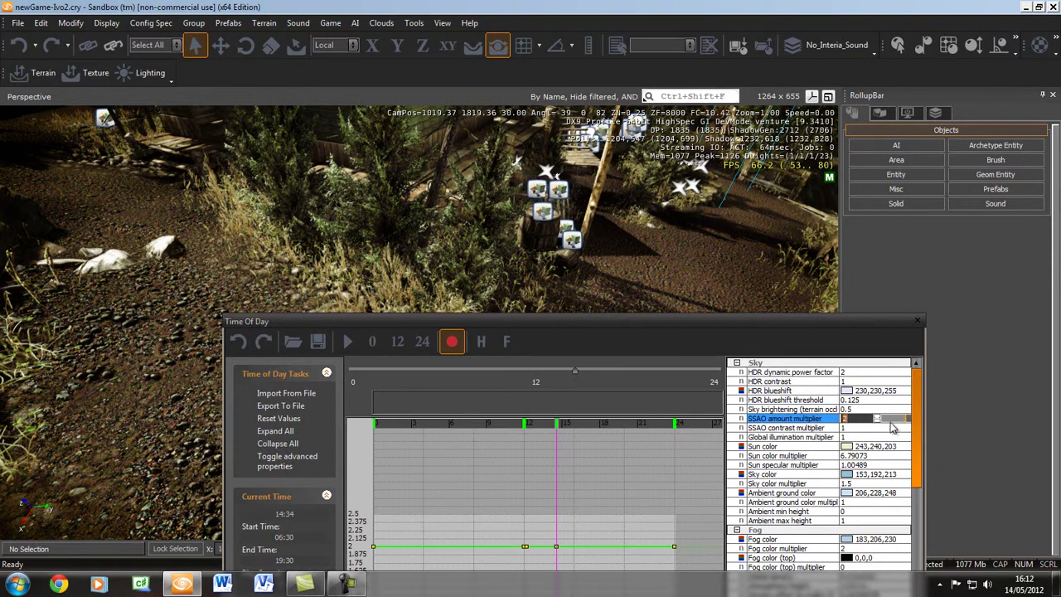
left_click_drag(895, 422, 895, 423)
right_click_drag(509, 267, 509, 269)
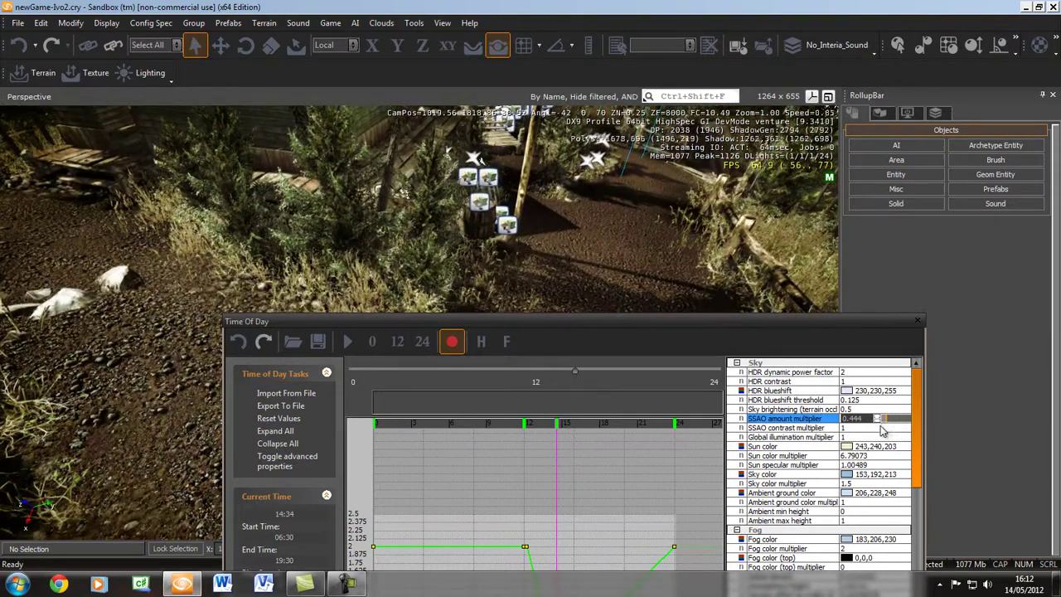
Set the SSAO contrast multiplier to 1.133 and return the SSAO amount multiplier to 2.
left_click(885, 428)
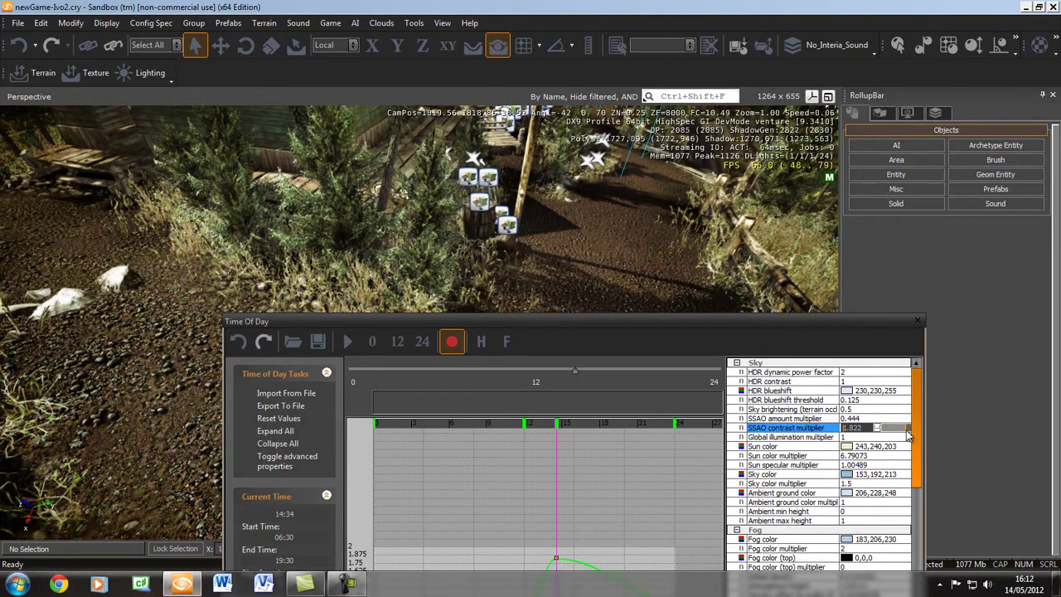
mouse_move(904, 427)
left_mouse_down()
mouse_move(891, 431)
mouse_move(911, 426)
left_mouse_up()
left_click(885, 419)
right_click_drag(626, 280, 623, 283)
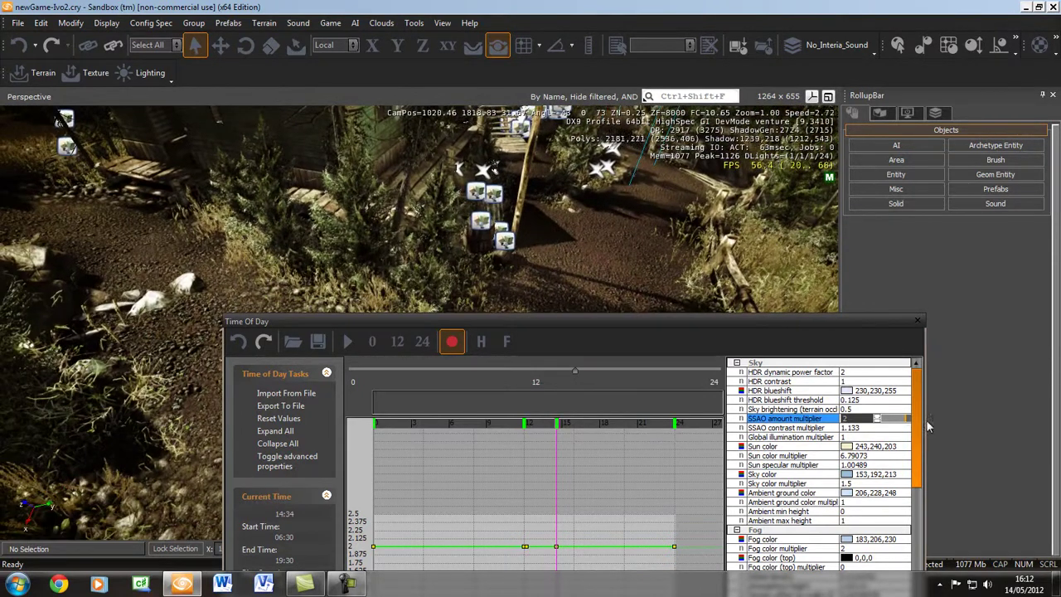
Try a global illumination multiplier of 64.4 and check its effect on the village scene.
left_click(854, 437)
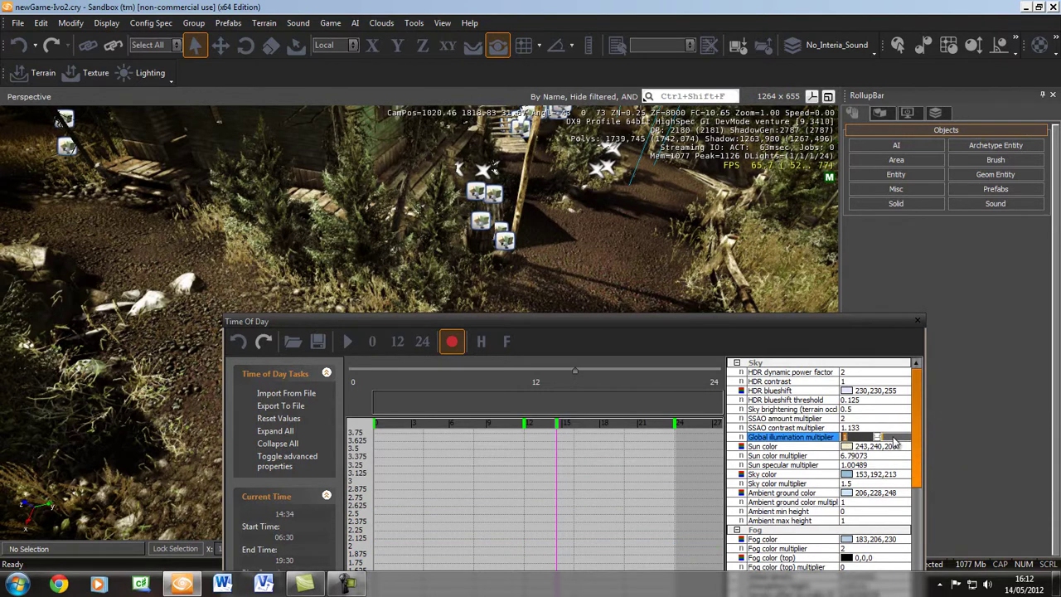
left_click_drag(895, 443, 890, 445)
left_click(901, 438)
key("s")
right_click_drag(661, 281, 661, 284)
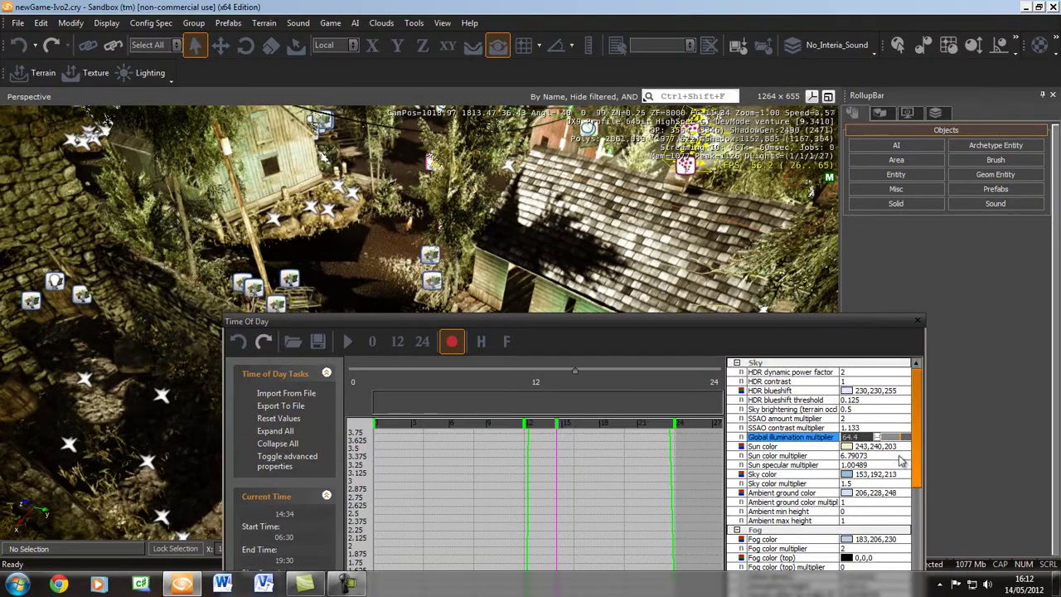
Reduce the global illumination multiplier to 8.9 and check the forest path.
left_click_drag(887, 440, 885, 440)
mouse_move(466, 288)
right_mouse_down()
mouse_move(450, 284)
mouse_move(493, 291)
mouse_move(461, 290)
right_mouse_up()
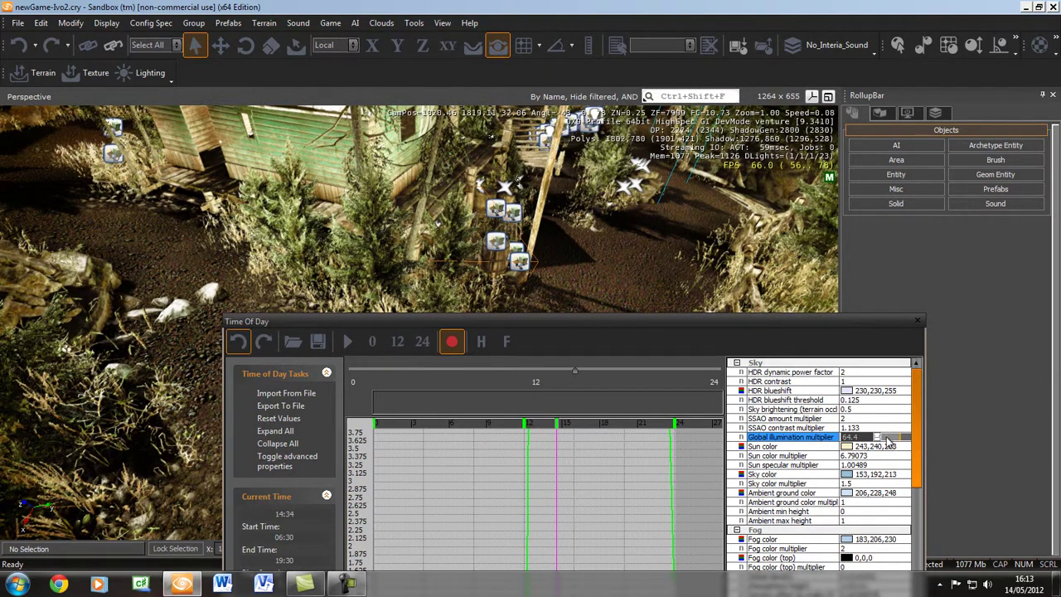
left_click_drag(888, 440, 882, 438)
right_click_drag(553, 273, 552, 278)
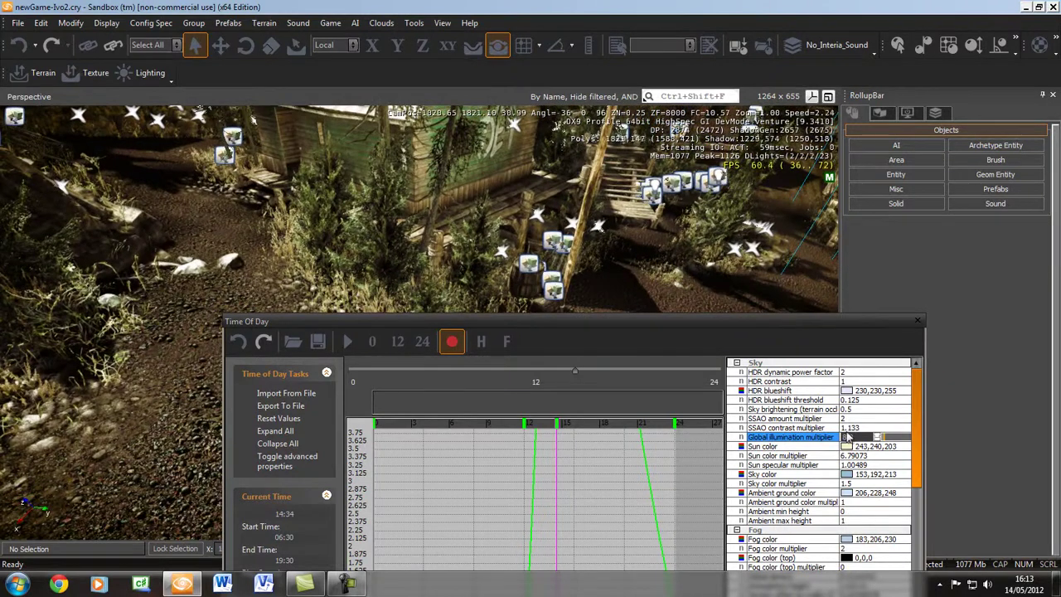
Try dark green sun colors of 22,65,30 and 54,70,17, and discard the sun color change.
scroll(912, 454, "down", 3)
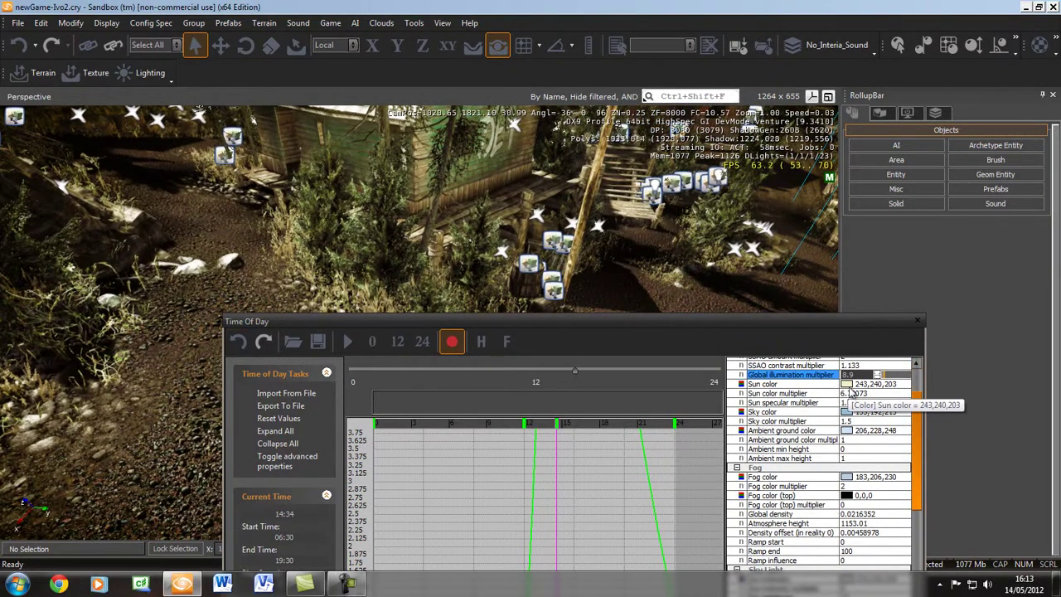
left_click(851, 386)
left_click(847, 386)
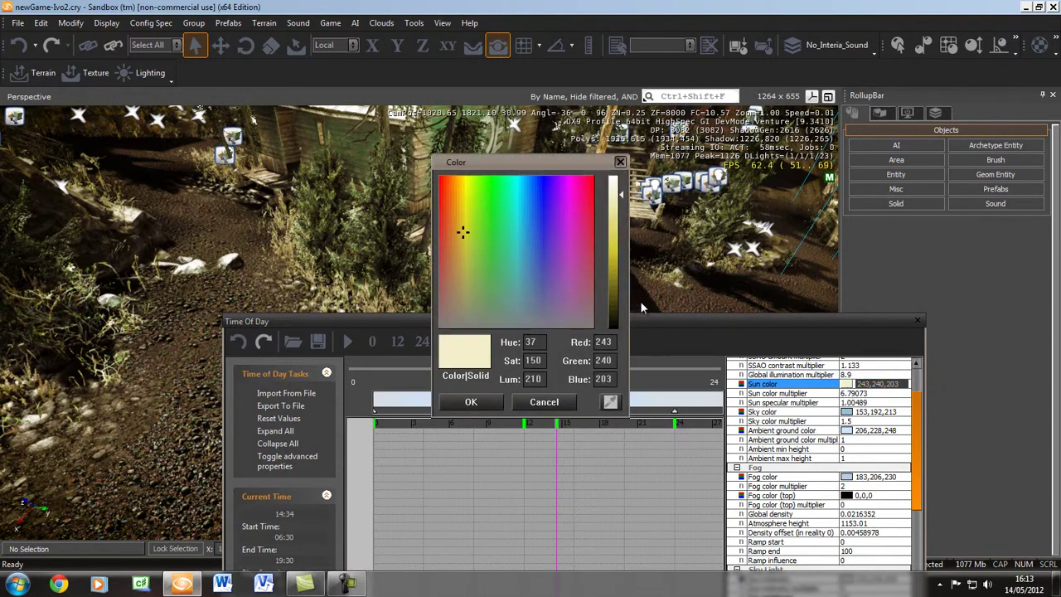
left_click(496, 254)
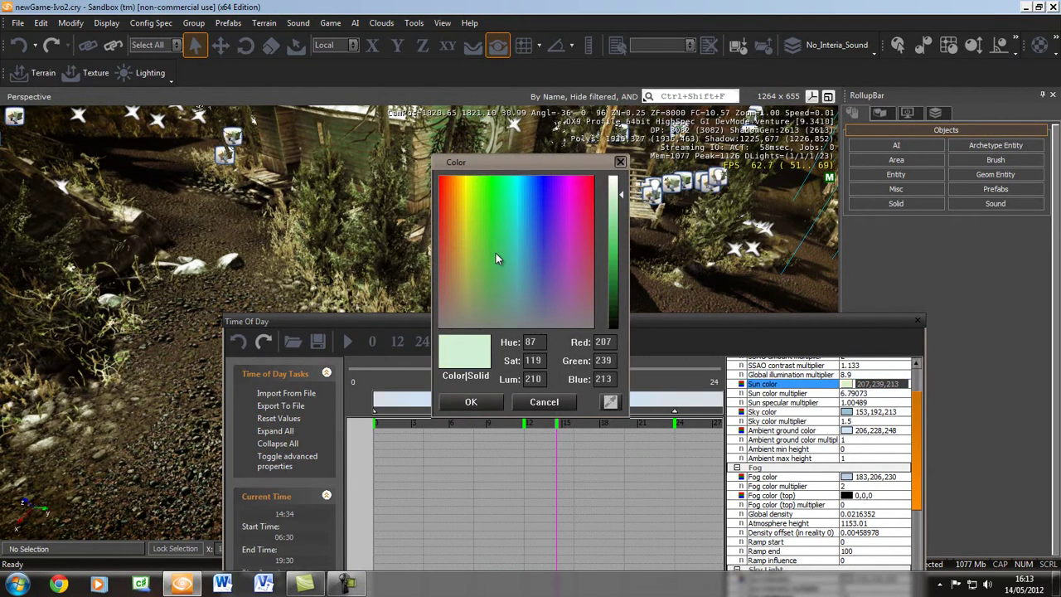
left_click(619, 306)
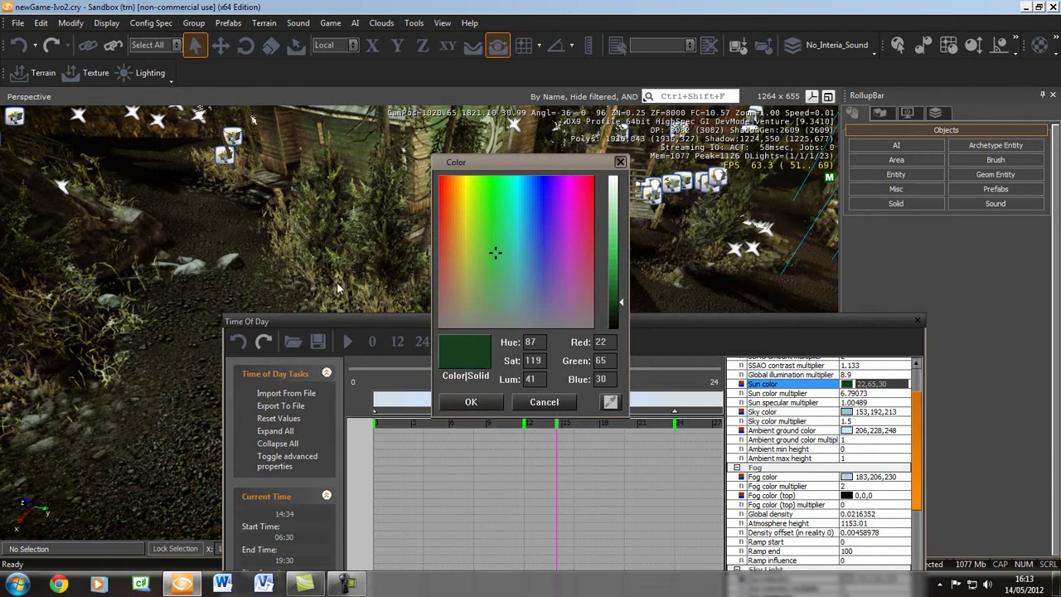
left_click(474, 238)
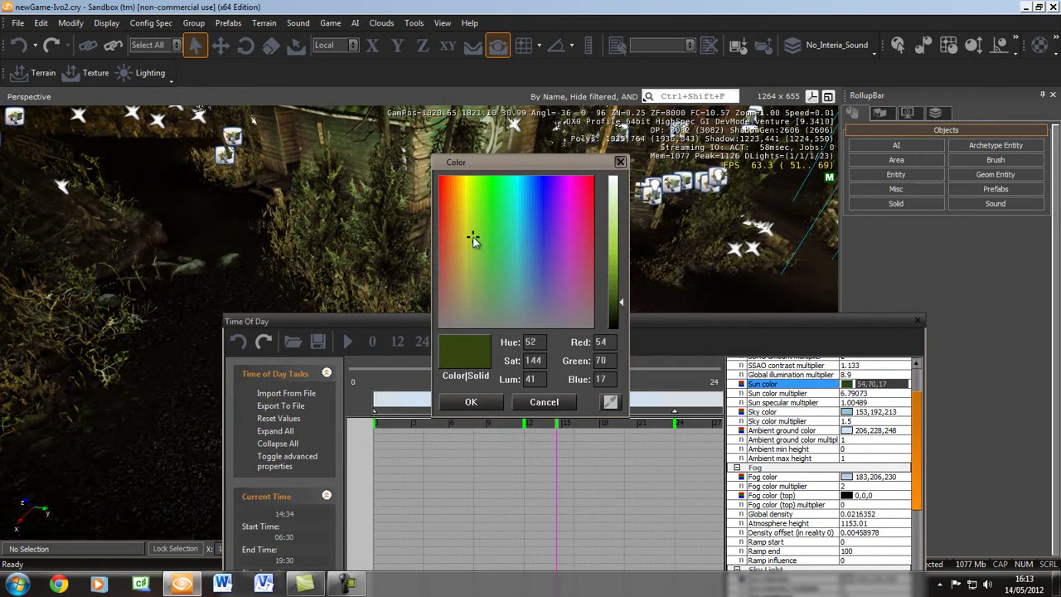
left_click(551, 404)
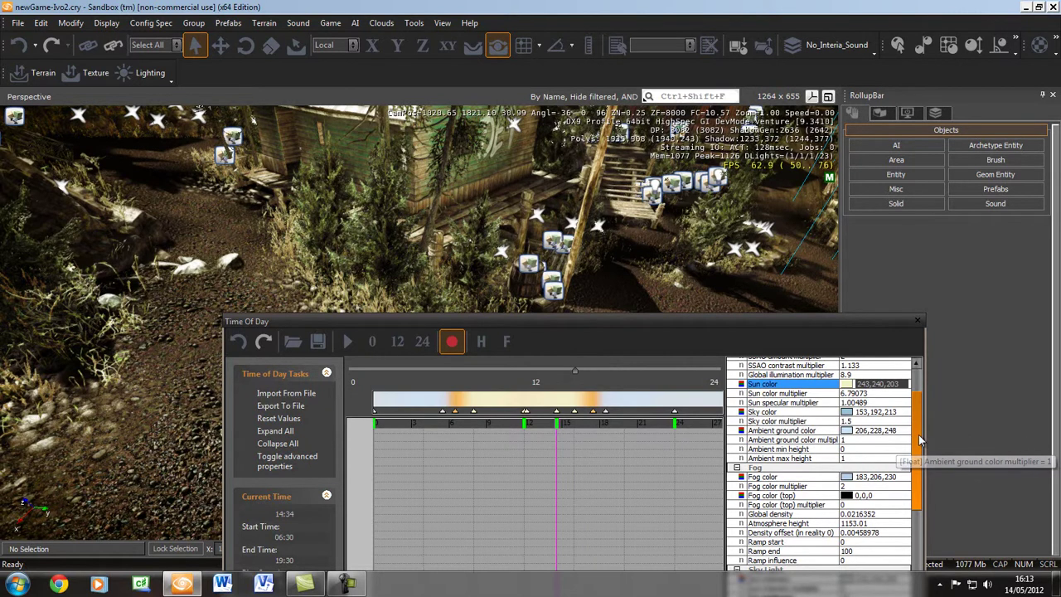
Move the Time Of Day window lower to uncover more of the viewport, with the fog parameters on display.
left_click_drag(920, 441, 922, 464)
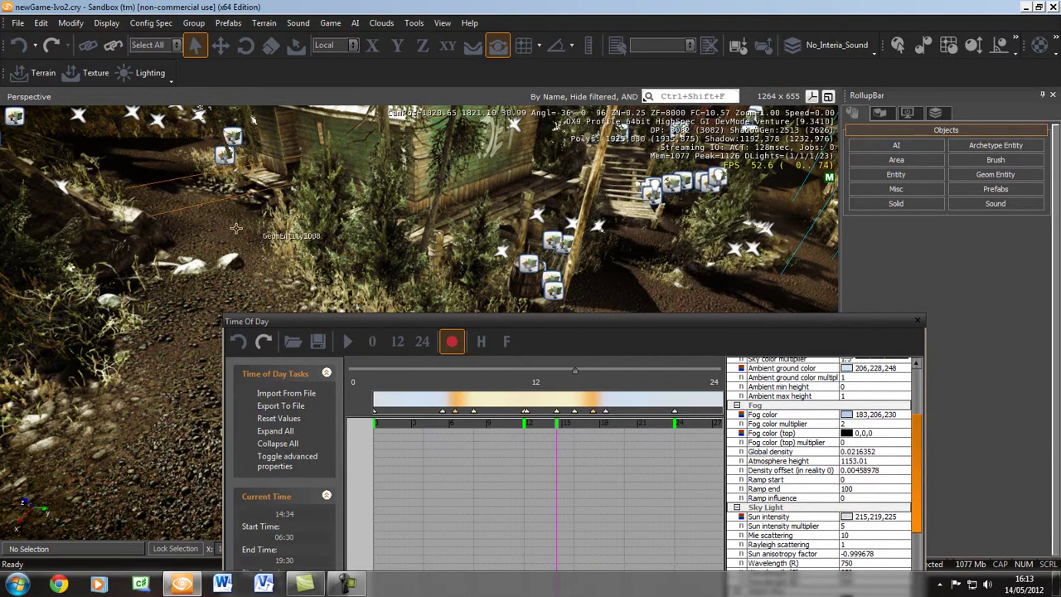
right_click_drag(242, 284, 241, 287)
right_click_drag(242, 292, 242, 292)
left_click_drag(632, 326, 629, 378)
scroll(916, 498, "down", 2)
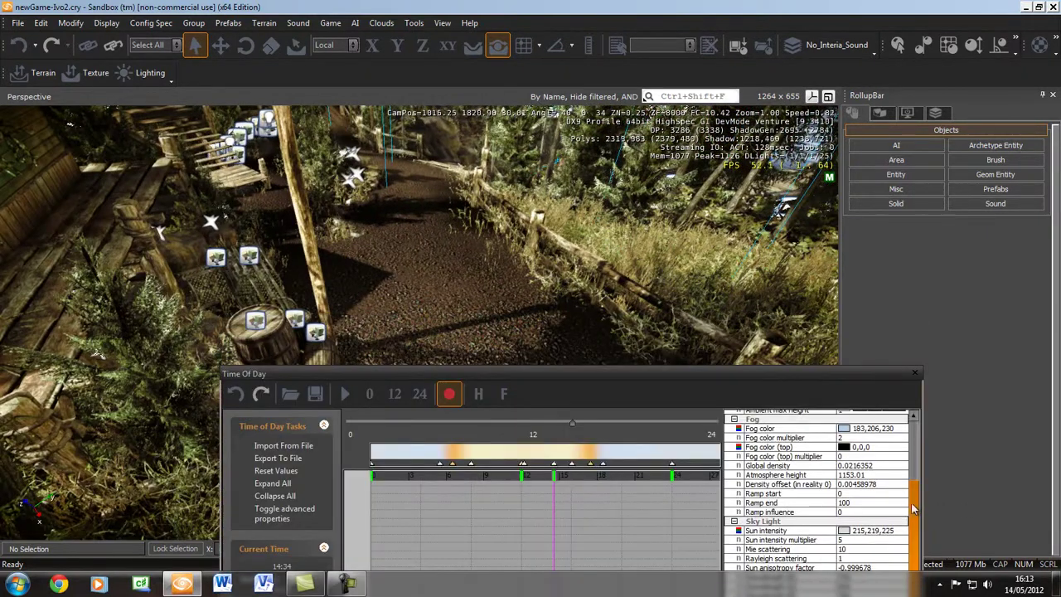
right_click_drag(452, 287, 450, 296)
Change the fog color to the warm grey 186,181,177 and check the scene.
left_click(846, 429)
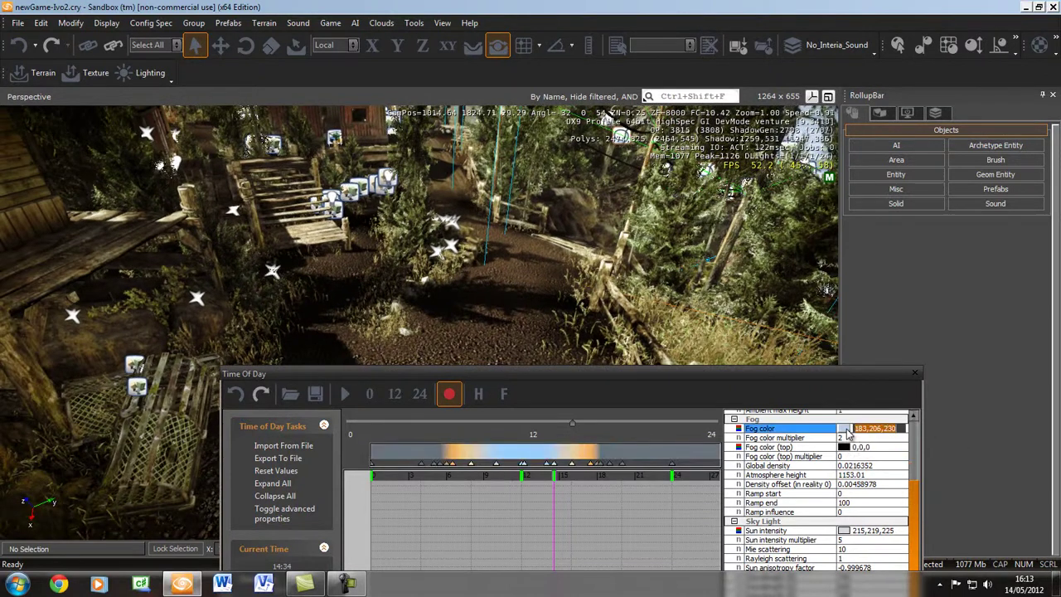
left_click(846, 429)
left_click_drag(467, 251, 452, 255)
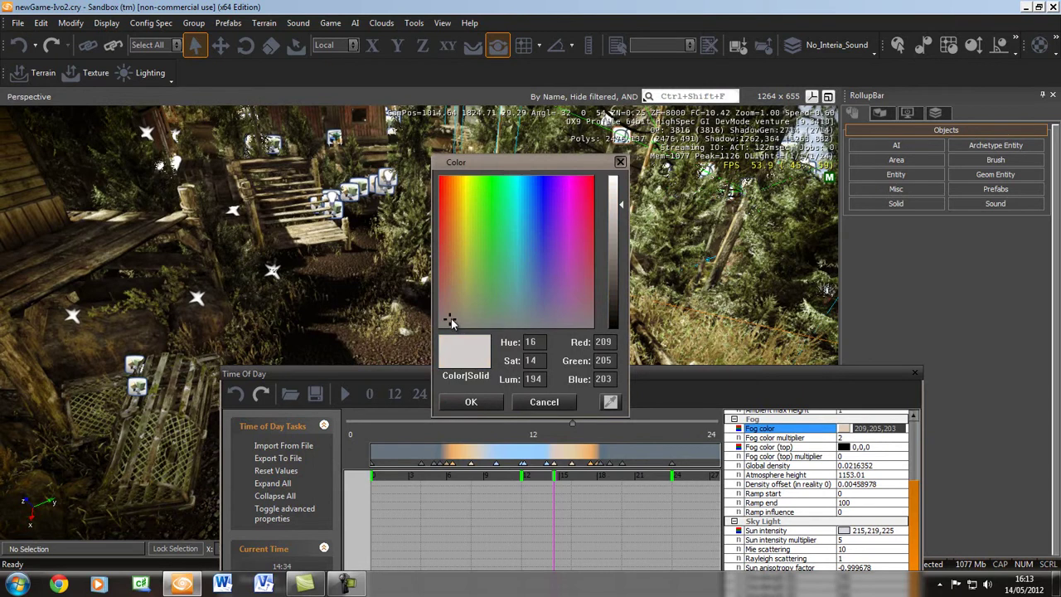
left_click(614, 221)
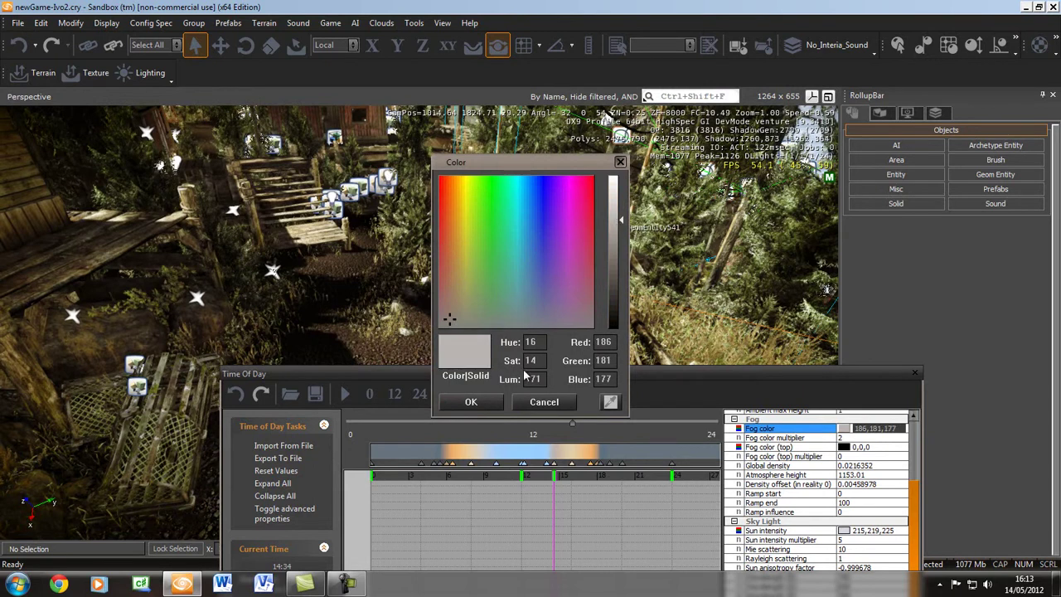
left_click(471, 402)
right_click_drag(531, 342, 517, 362)
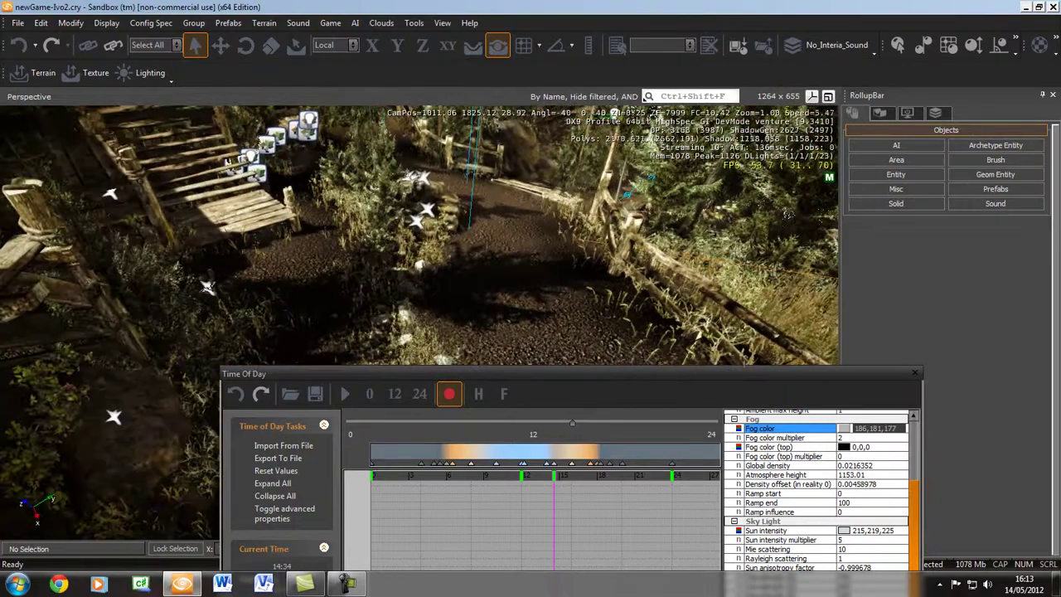
Raise the fog color multiplier to 13.87 and the fog color (top) multiplier to 15.29.
left_click(862, 439)
left_click_drag(895, 440, 902, 440)
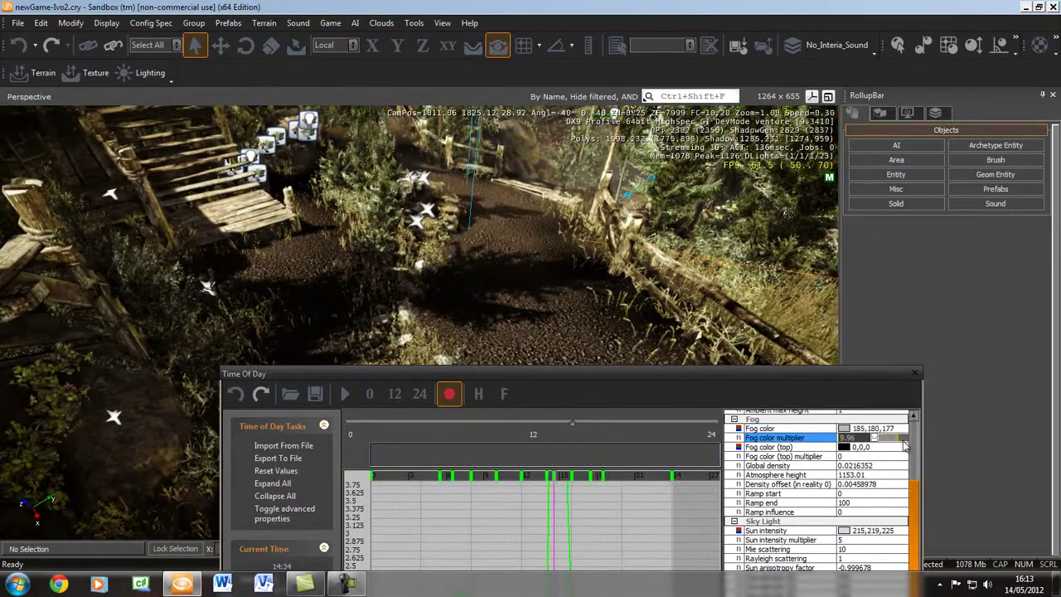
left_click(904, 439)
mouse_move(618, 305)
right_mouse_down()
mouse_move(589, 310)
mouse_move(600, 312)
right_mouse_up()
key("w")
left_click(881, 456)
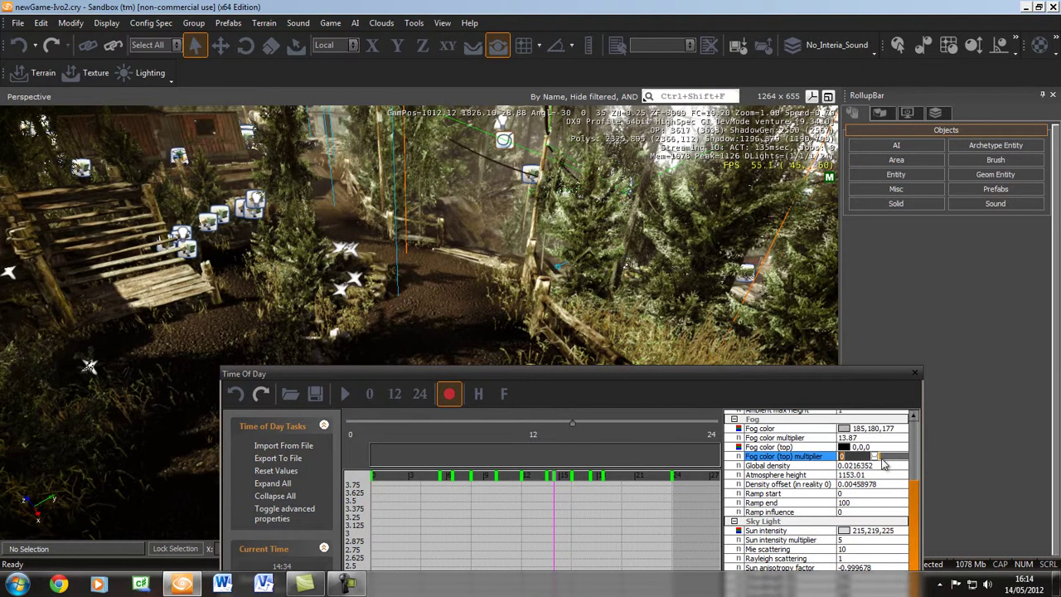
left_click_drag(896, 465, 910, 461)
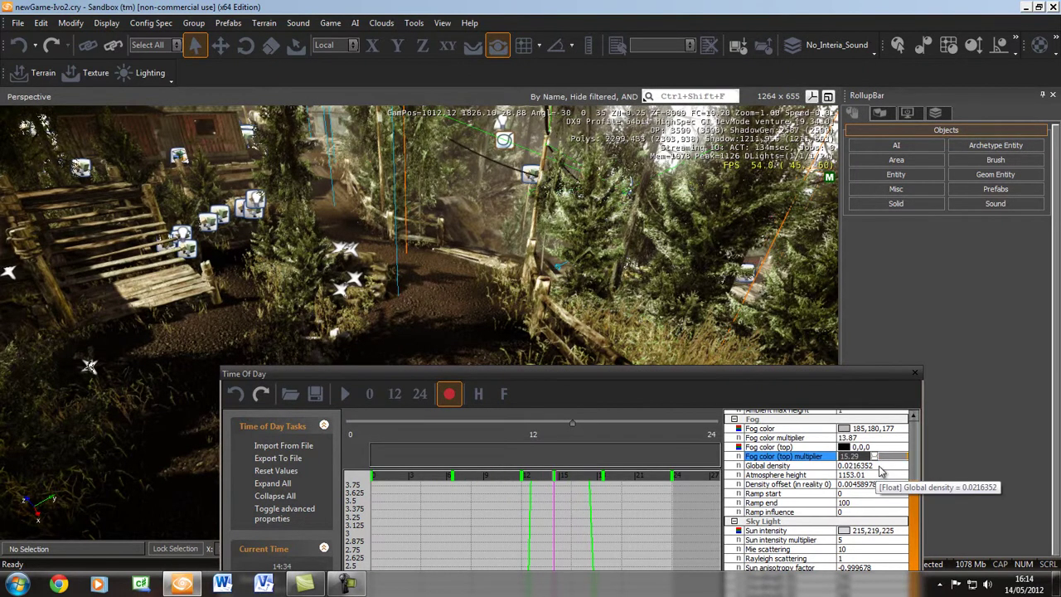
Try a very high global fog density and look around the fogged scene.
left_click(881, 466)
left_click_drag(884, 467, 886, 471)
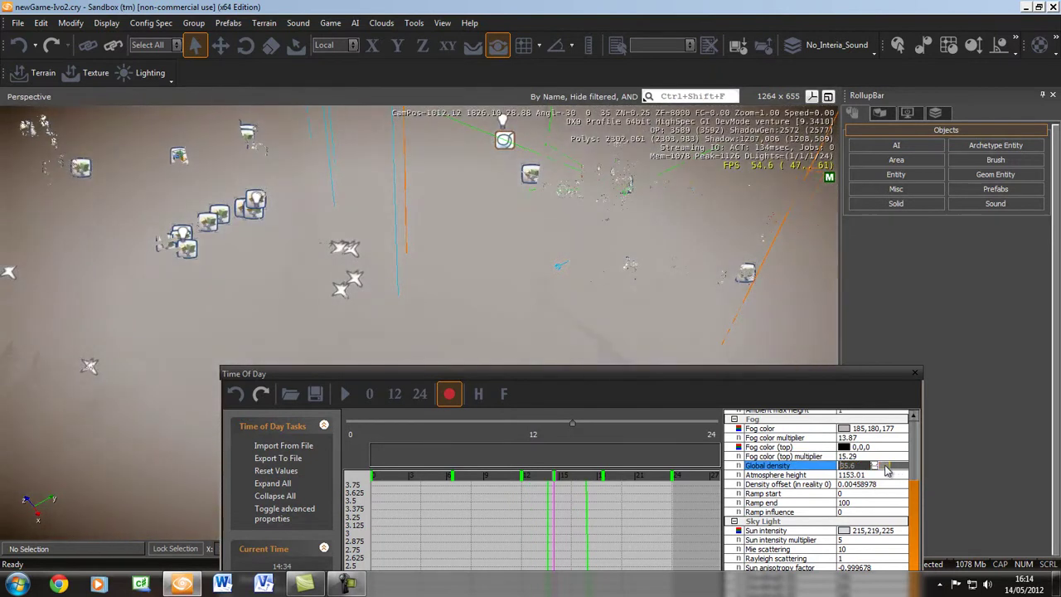
right_click_drag(615, 324, 629, 317)
key("w")
key("s")
Reduce the global fog density to 0.1 and check the mist along the path.
left_click_drag(883, 469, 876, 470)
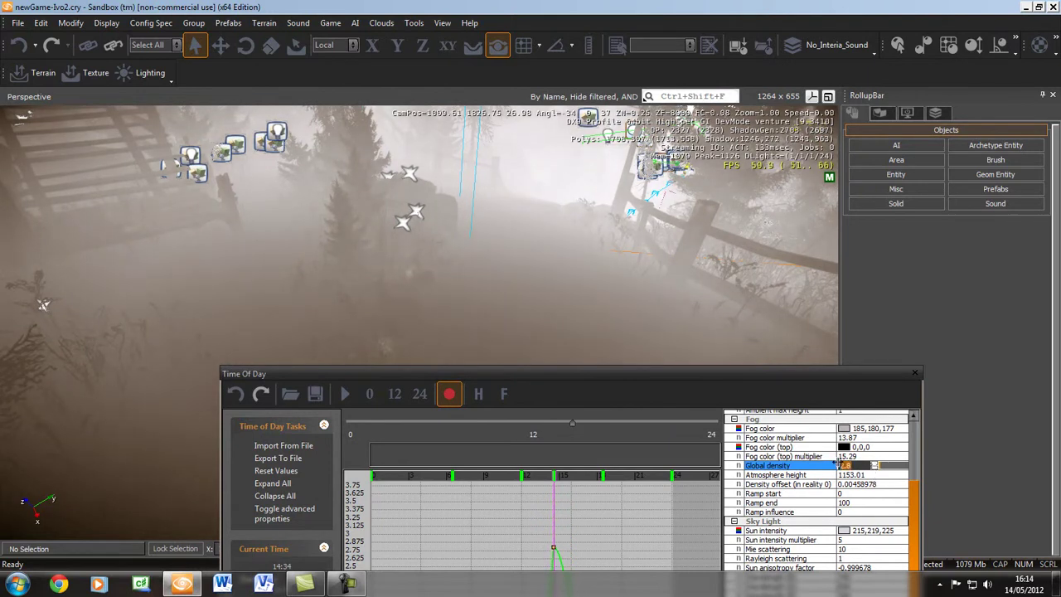
left_click_drag(841, 467, 873, 469)
right_click_drag(587, 292, 586, 290)
key("w")
key("s")
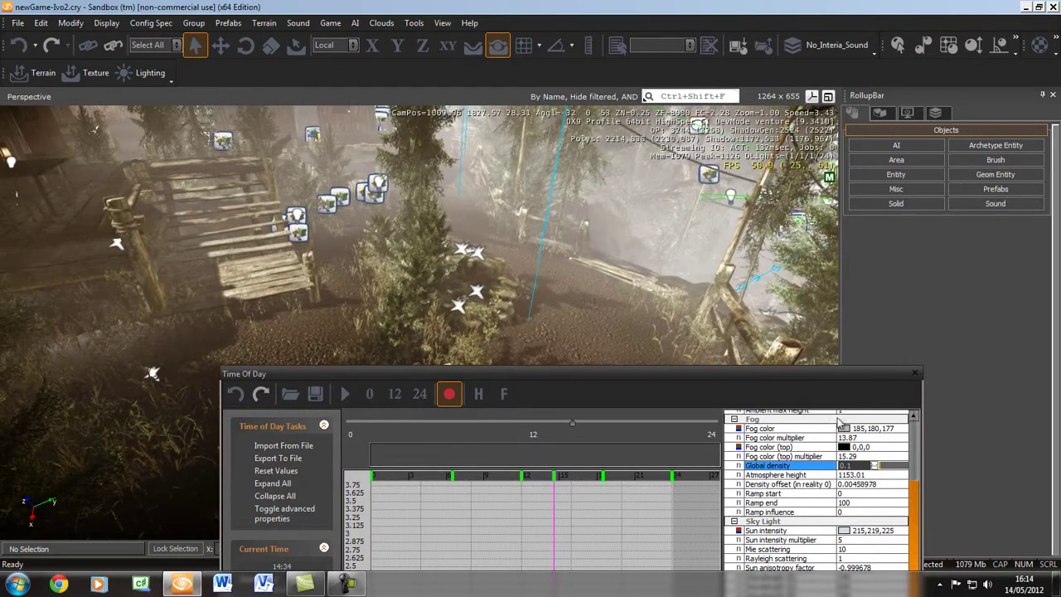
Change the fog color (top) to the dark grey 45,45,45.
left_click(771, 447)
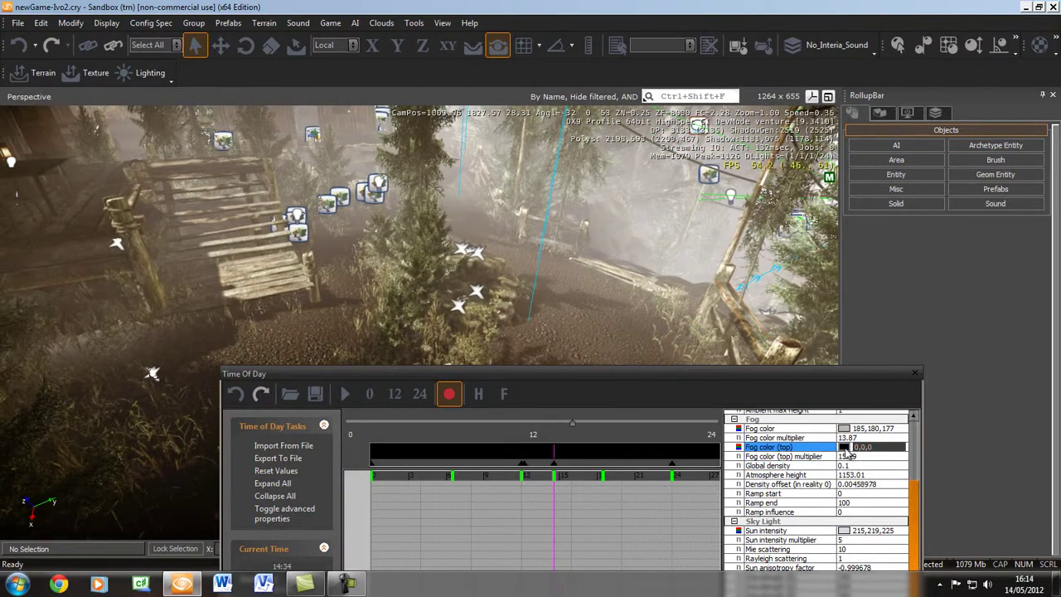
left_click(844, 447)
left_click(613, 307)
left_click(471, 401)
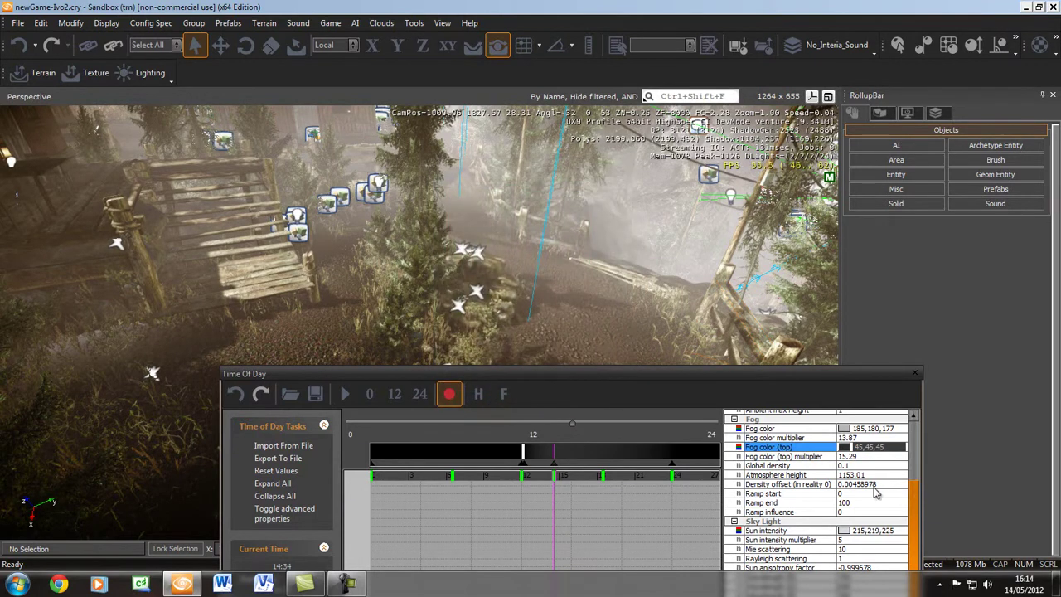
Examine the fog among the trees and browse the sky light, night sky and cloud shading parameters.
scroll(914, 530, "down", 2)
left_click_drag(913, 531, 914, 536)
right_click_drag(557, 314, 623, 325)
key("w")
key("s")
key("w")
left_click_drag(914, 533, 915, 558)
left_click_drag(887, 378, 875, 295)
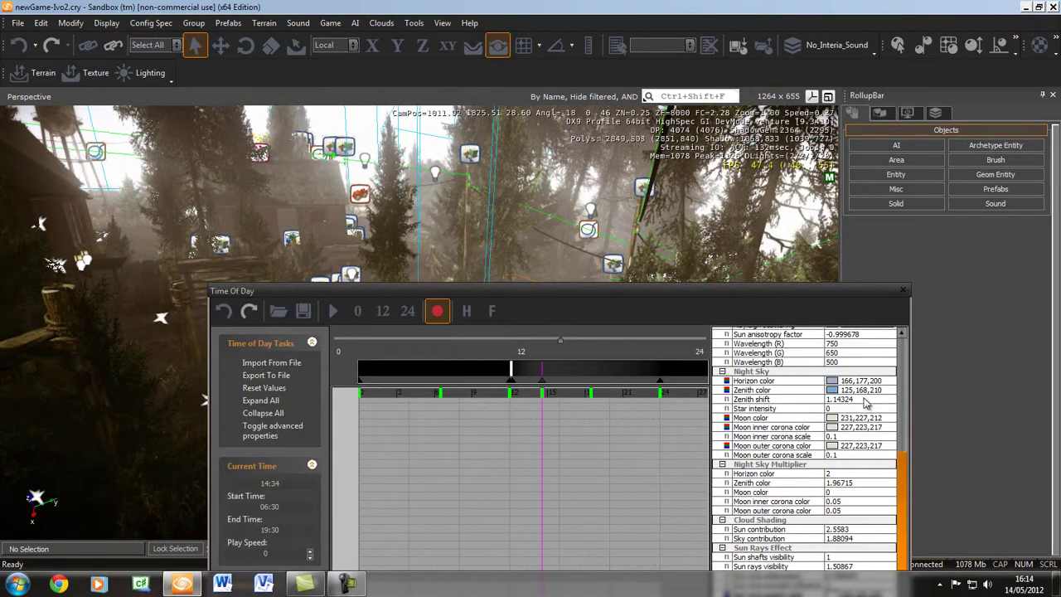
Switch the current time to 24:00 and lower the Time Of Day window to uncover the night scene.
left_click(405, 312)
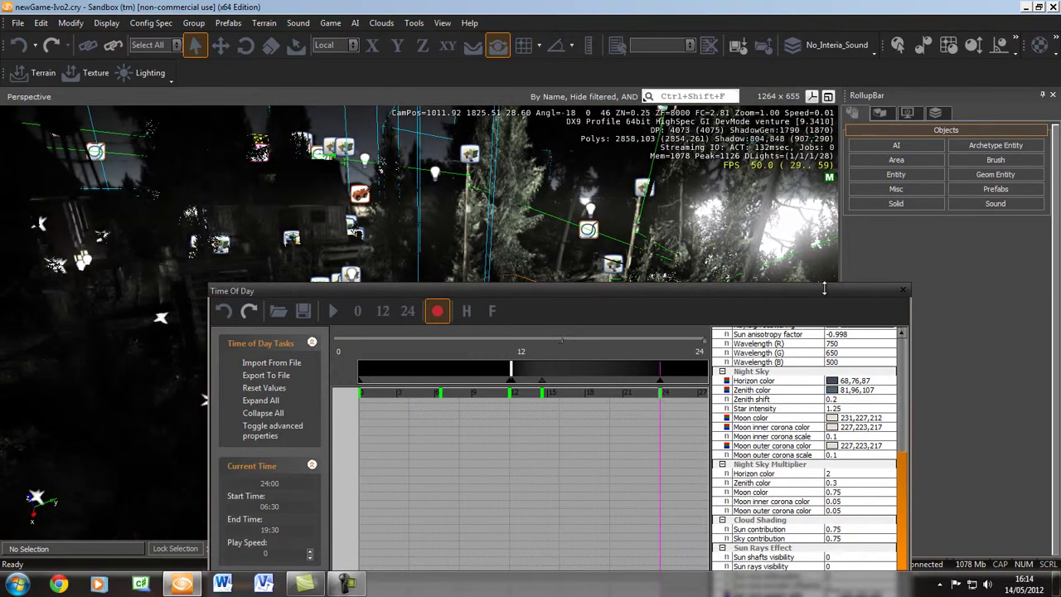
left_click_drag(823, 288, 825, 378)
left_click_drag(902, 527, 904, 531)
Change the night sky horizon color to the blue 87,143,185 and check the night scene.
left_click(833, 456)
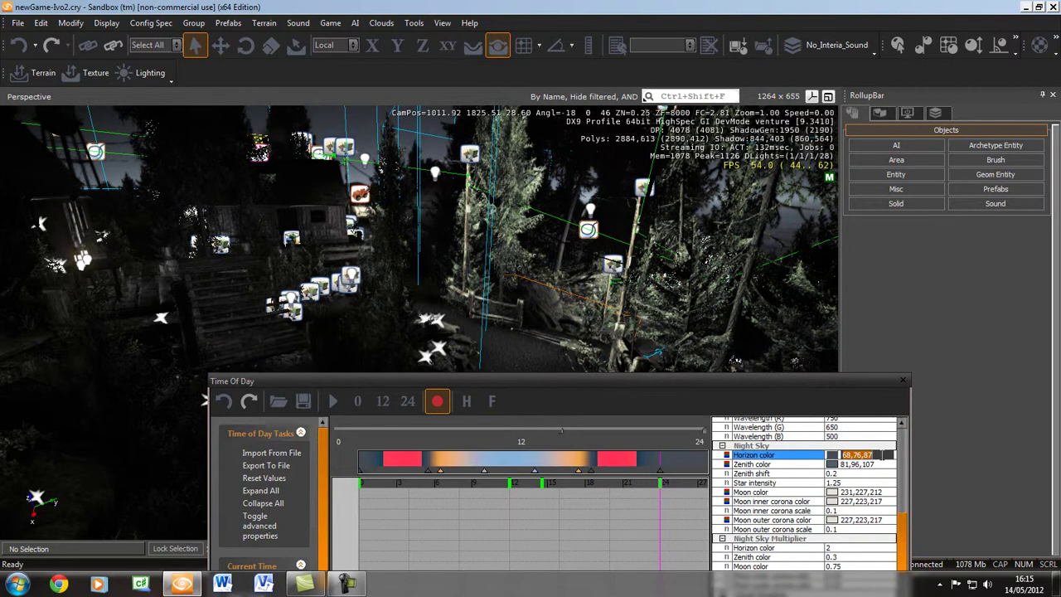
left_click(883, 455)
left_click(831, 456)
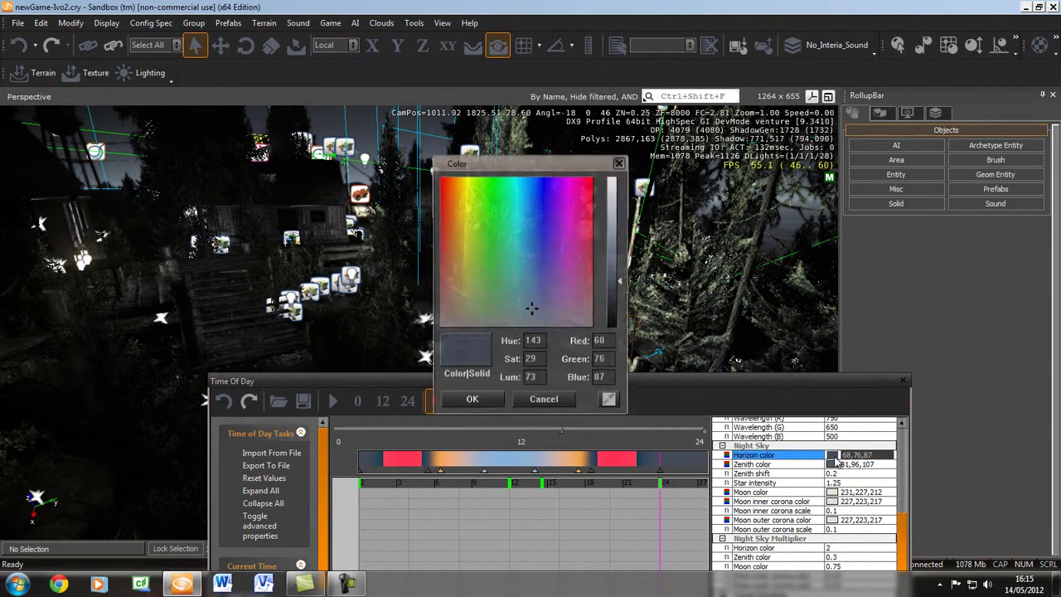
left_click(531, 272)
left_click_drag(615, 282, 615, 251)
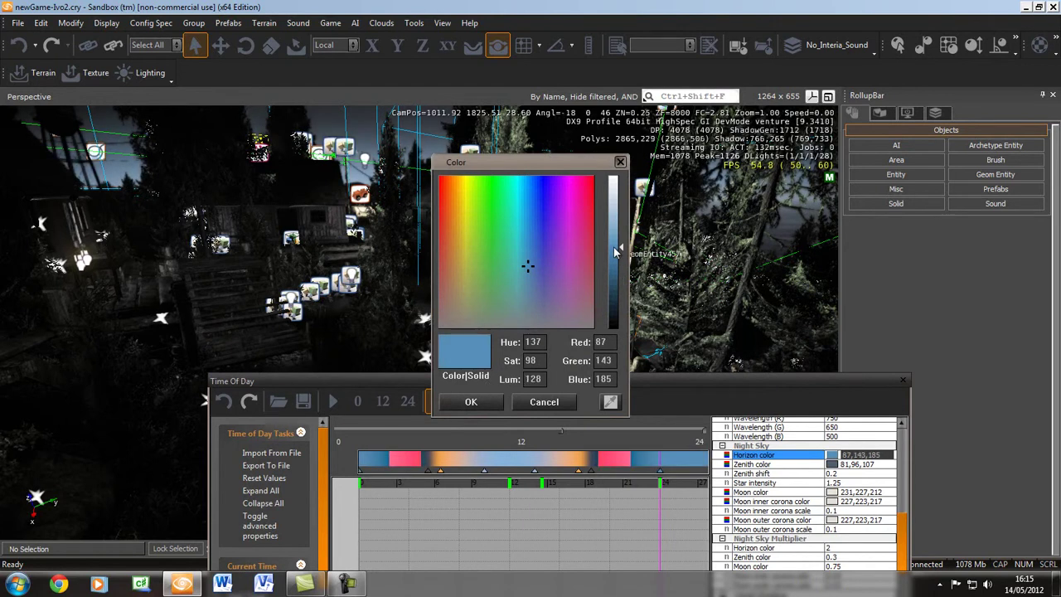
left_click(484, 407)
key("w")
right_click_drag(508, 328, 512, 341)
key("s")
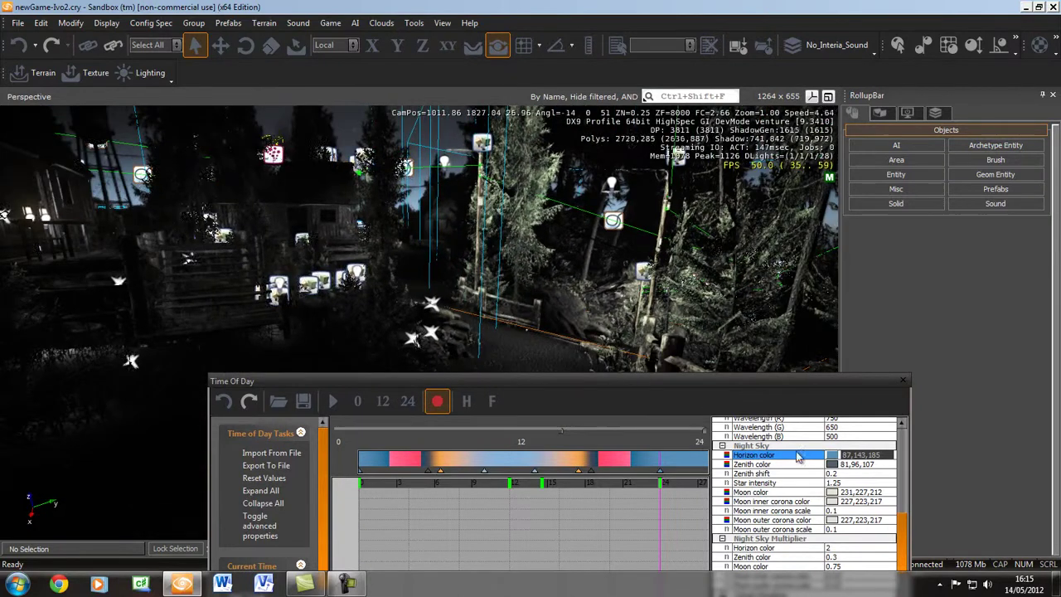
Raise the night sky star intensity to 1.867 and check the stars above the trees.
left_click(837, 483)
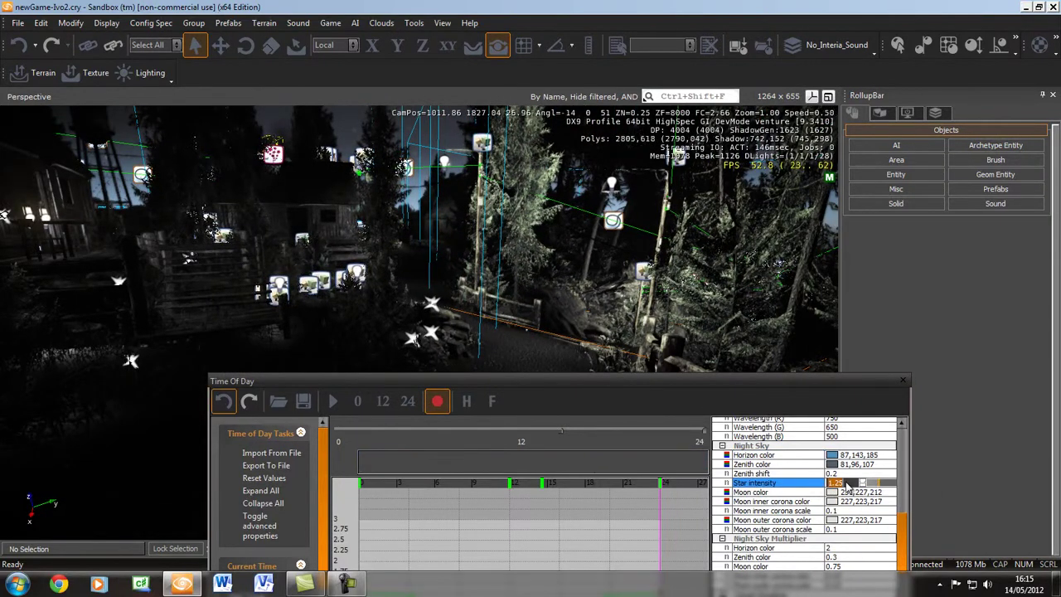
right_click_drag(490, 342, 491, 342)
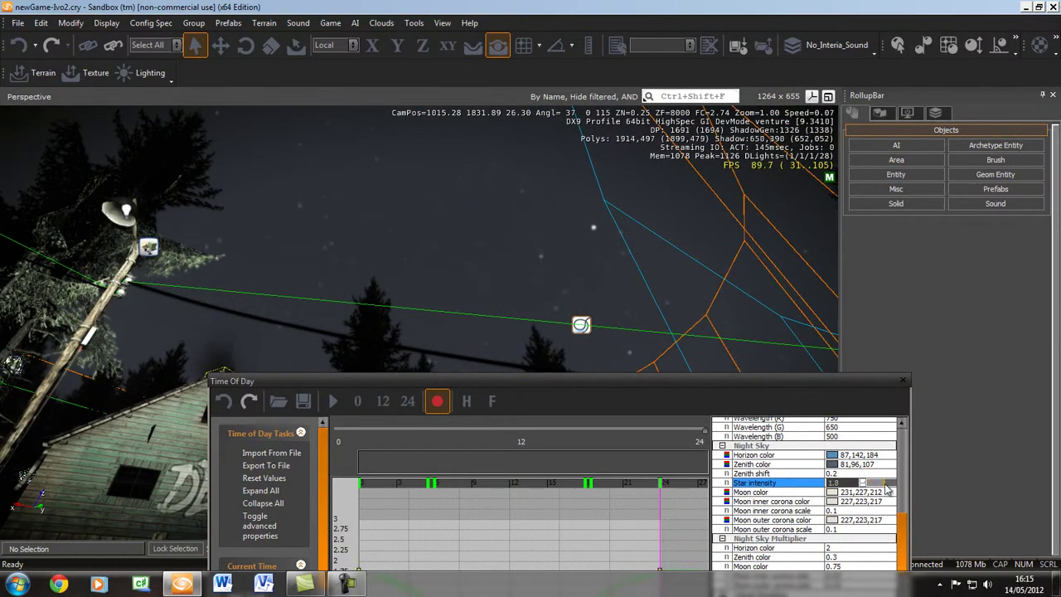
right_click_drag(698, 345, 679, 324)
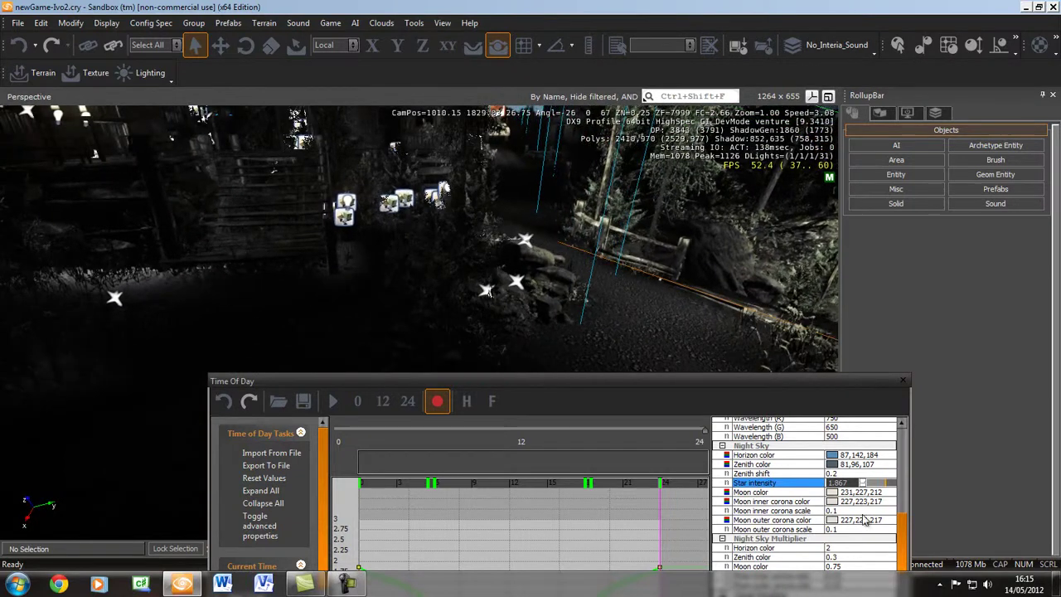
Change the night sky moon color to the dark green 48,83,21 and check the moon in the sky.
left_click(856, 491)
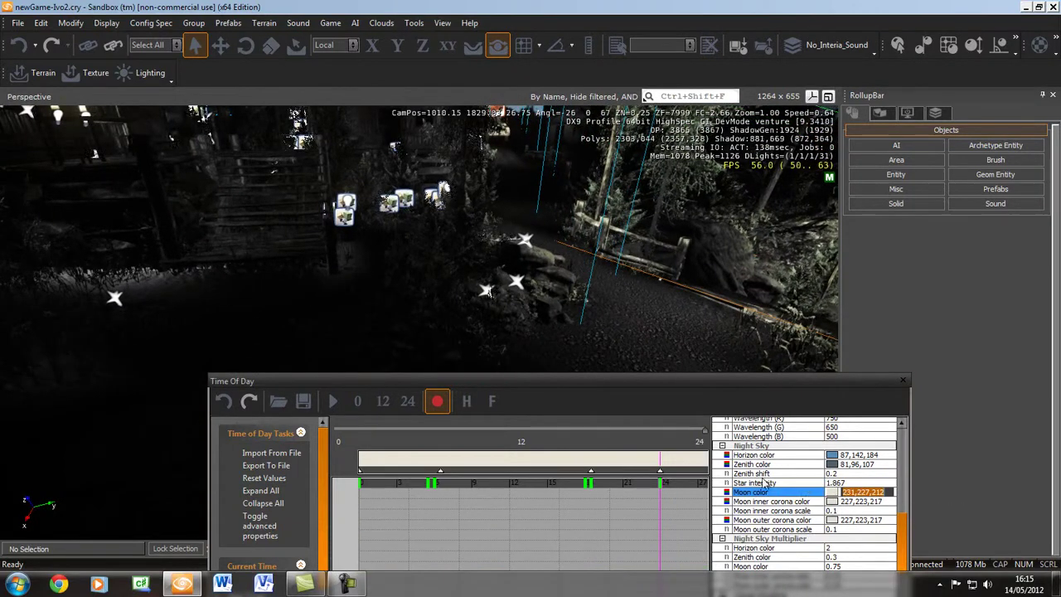
left_click(831, 491)
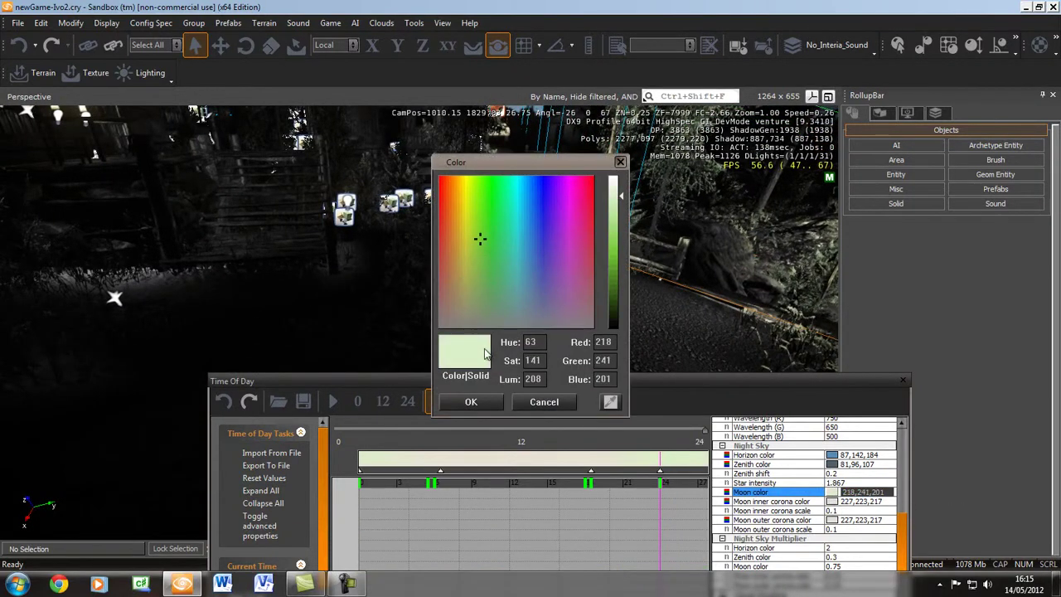
left_click(611, 294)
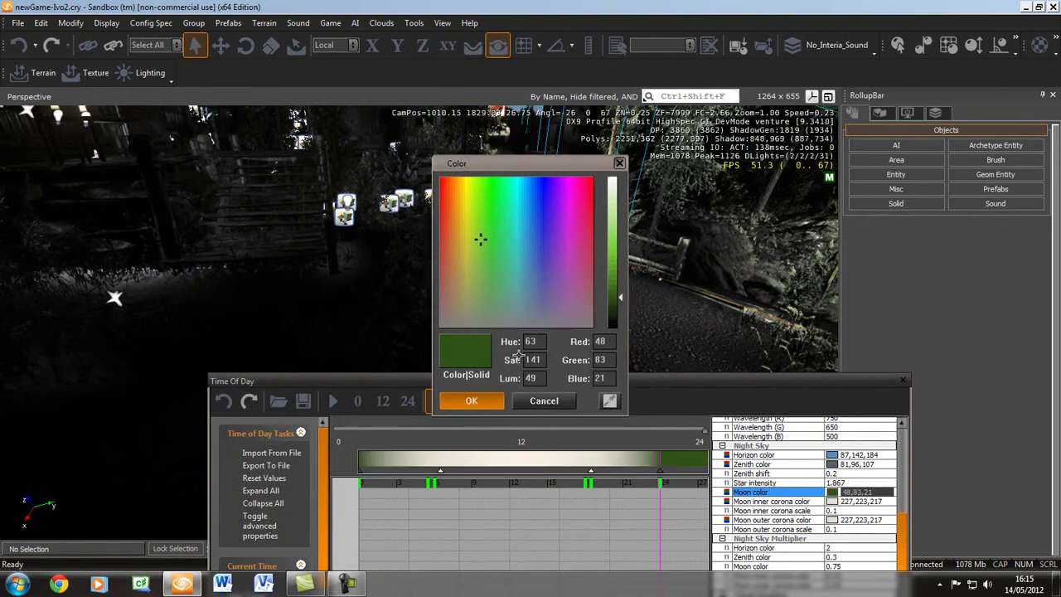
left_click(471, 401)
right_click_drag(505, 352, 540, 349)
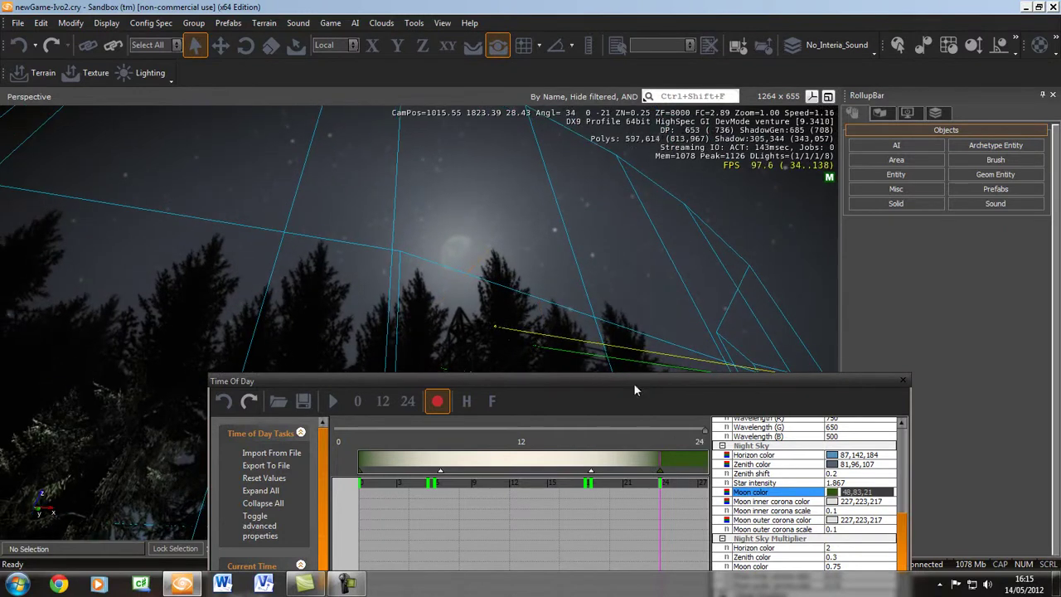
Raise the Time Of Day window and browse the sun rays, color filter, color levels, filters and depth of field parameters.
left_click_drag(896, 518, 908, 582)
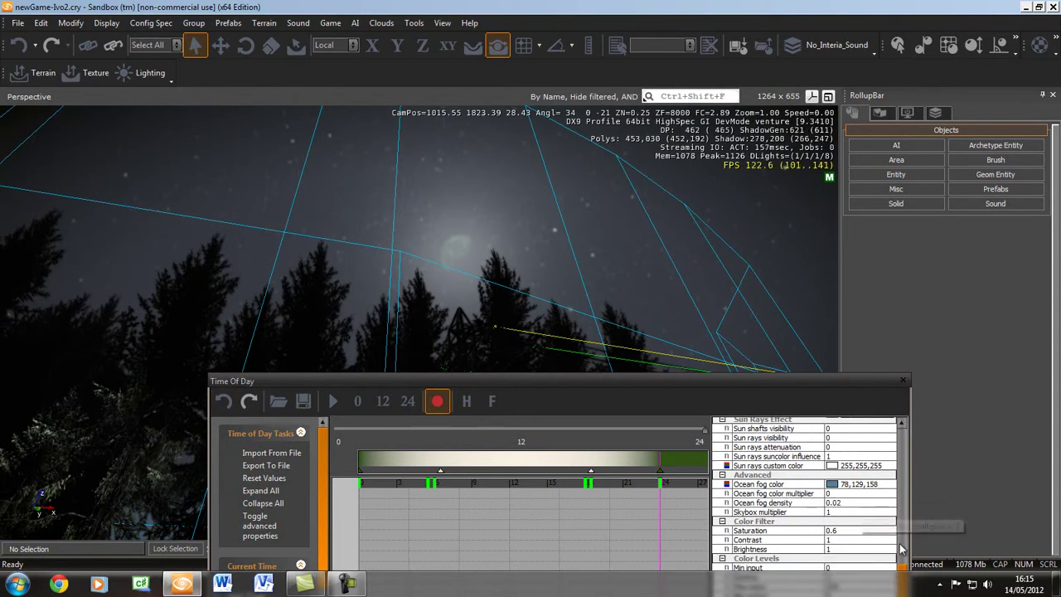
left_click_drag(845, 375, 874, 194)
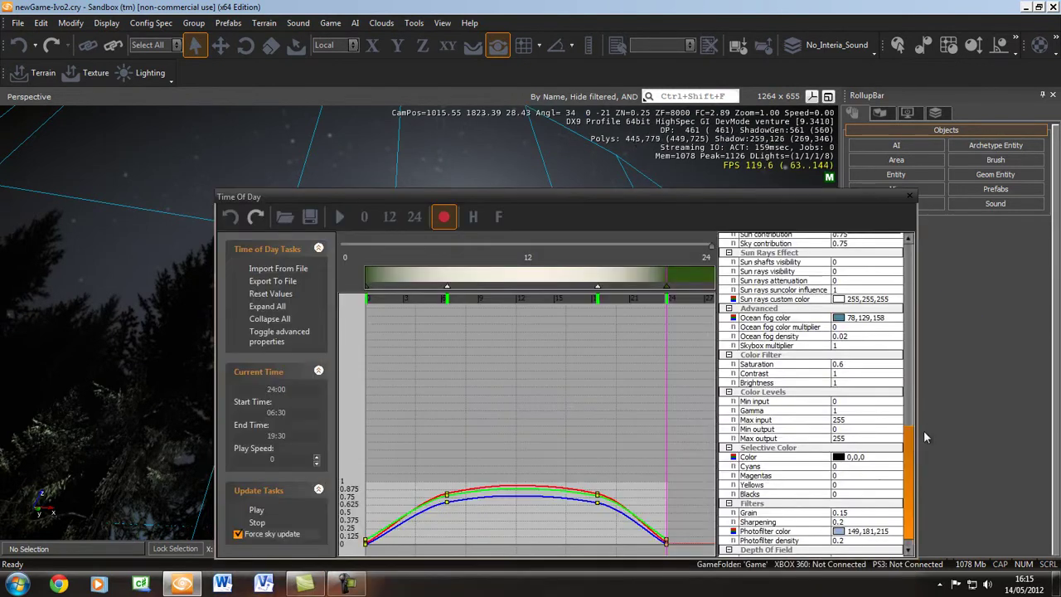
left_click_drag(909, 452, 910, 476)
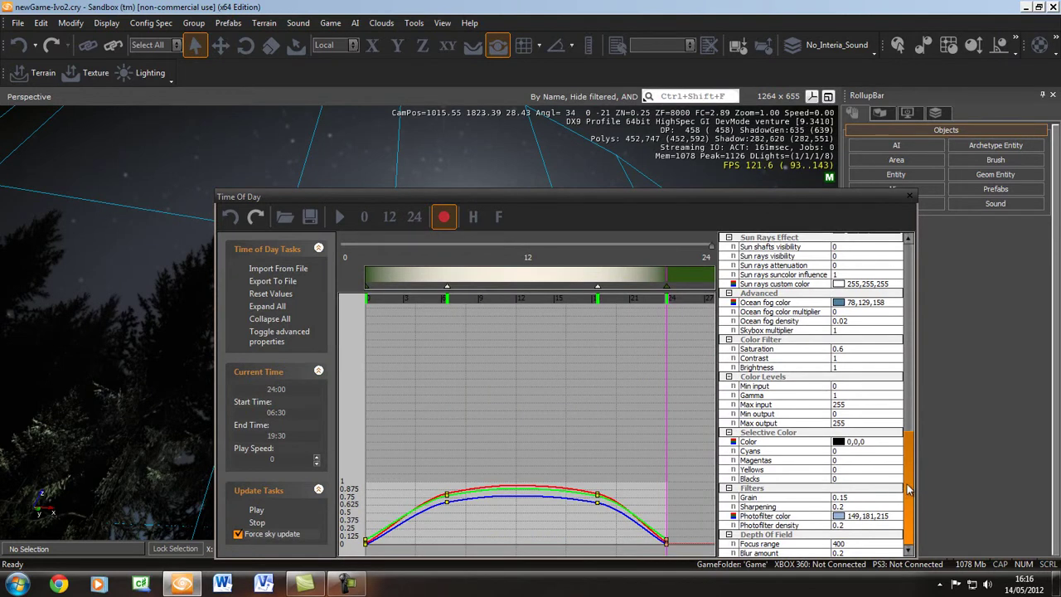
left_click_drag(909, 485, 926, 275)
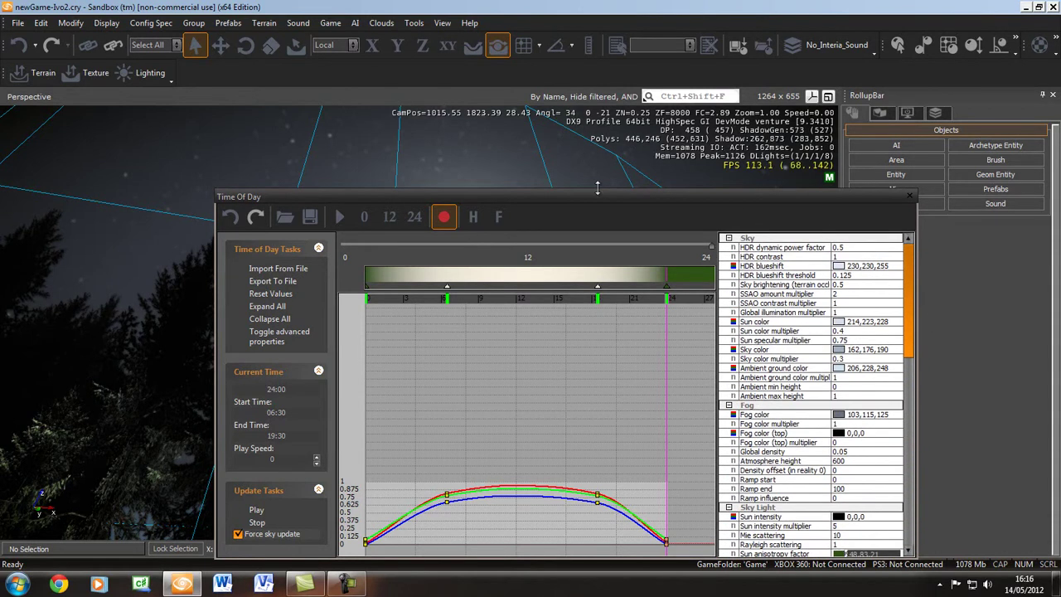
Bring up the file export for the Time Of Day settings and dismiss it without saving.
left_click_drag(597, 195, 604, 176)
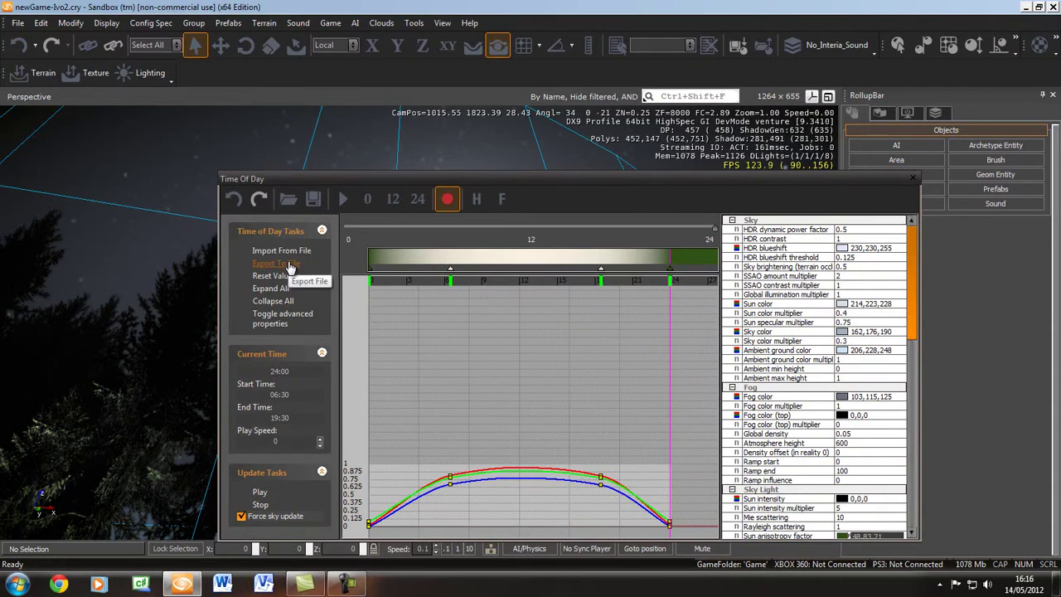
left_click(288, 263)
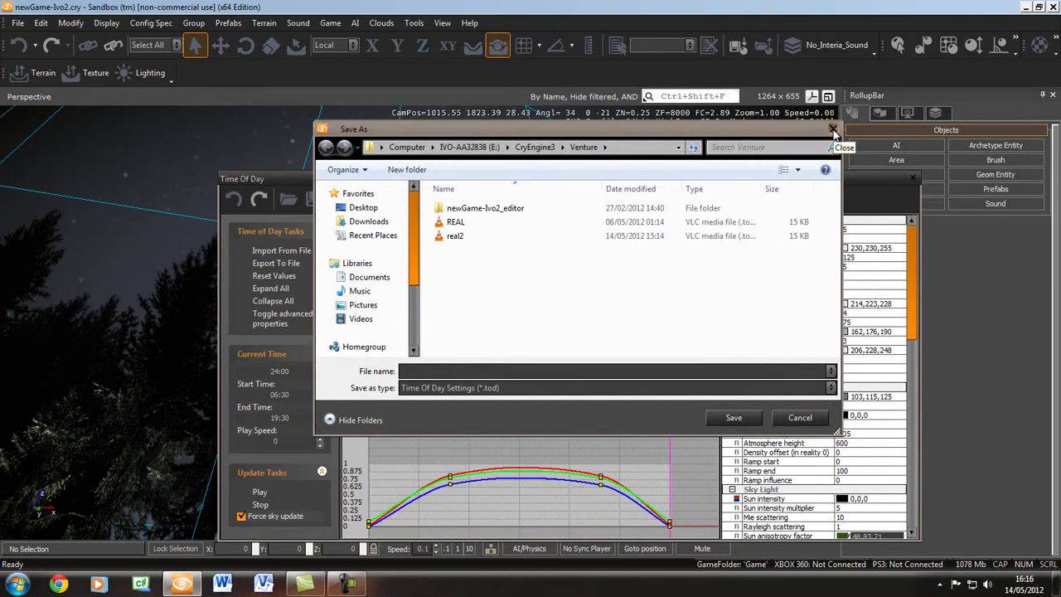
left_click(832, 130)
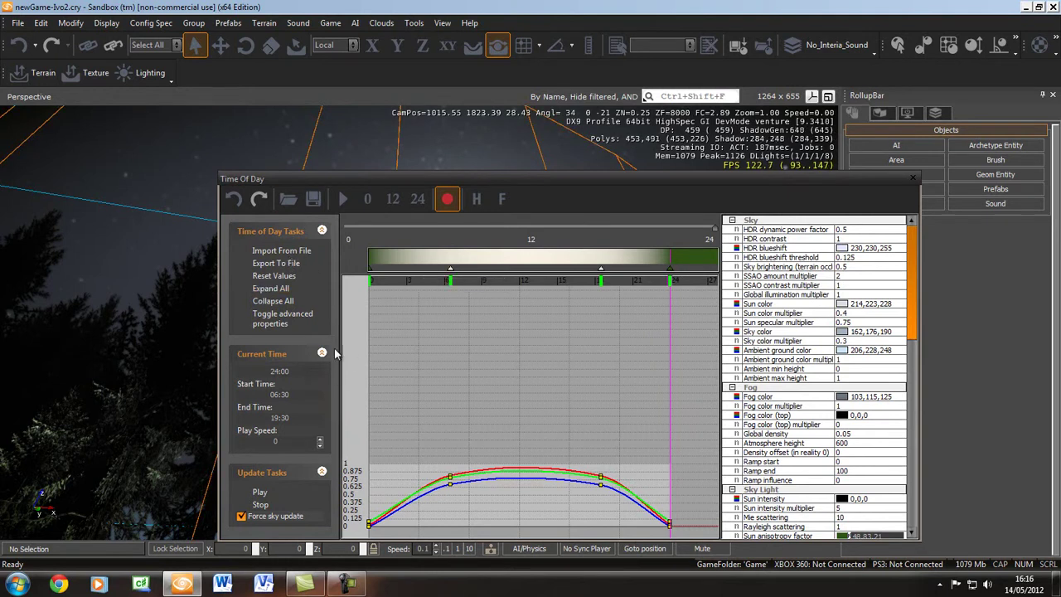
Hide the advanced Time Of Day properties and move the window slightly higher.
left_click(276, 321)
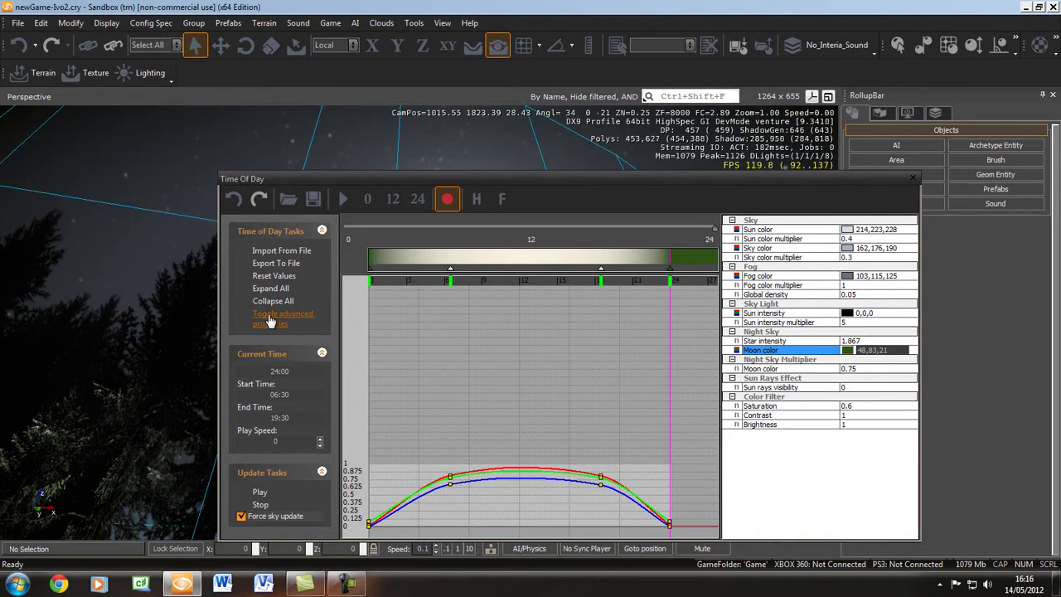
mouse_move(449, 250)
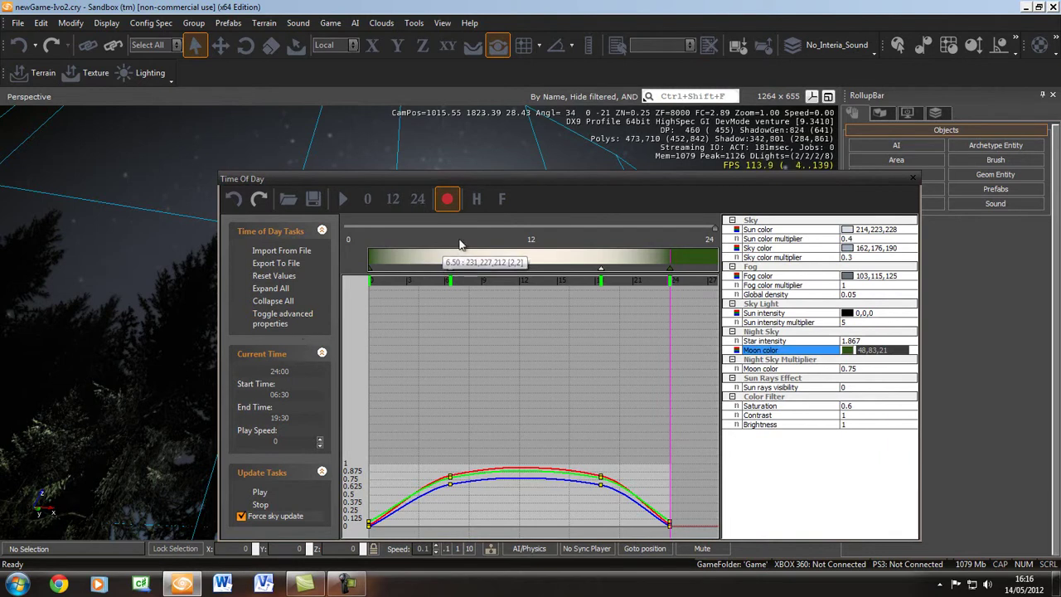
left_click_drag(822, 177, 793, 170)
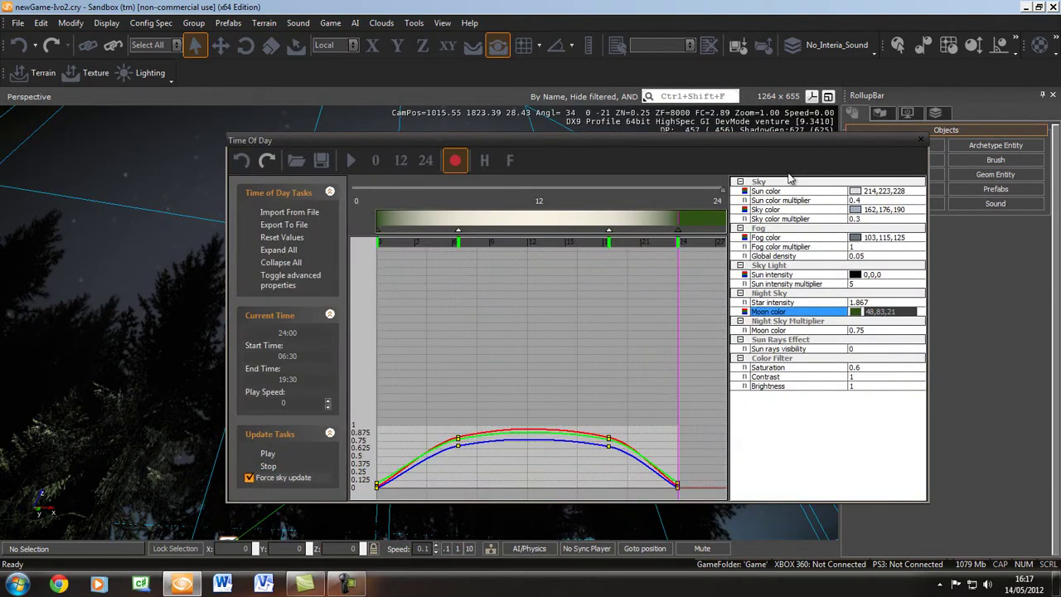